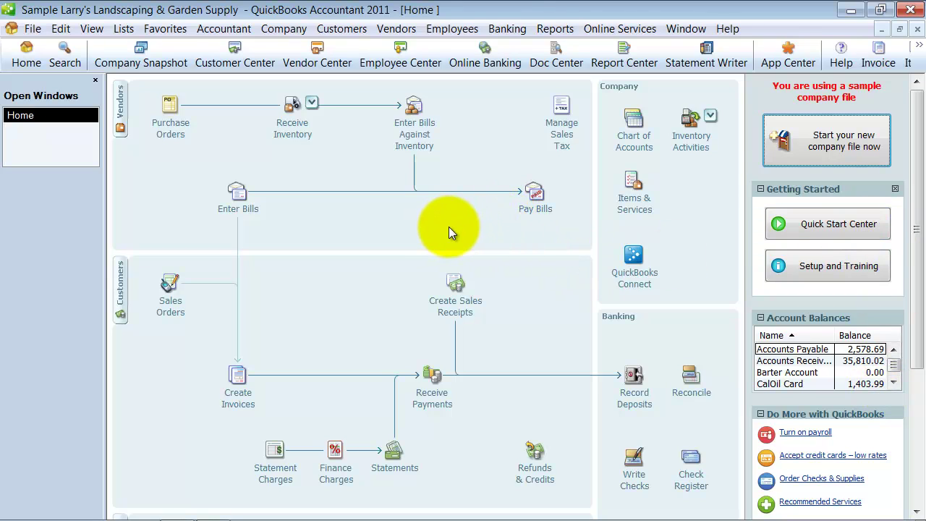
- Open the Chart of Accounts from the Lists menu
click(124, 28)
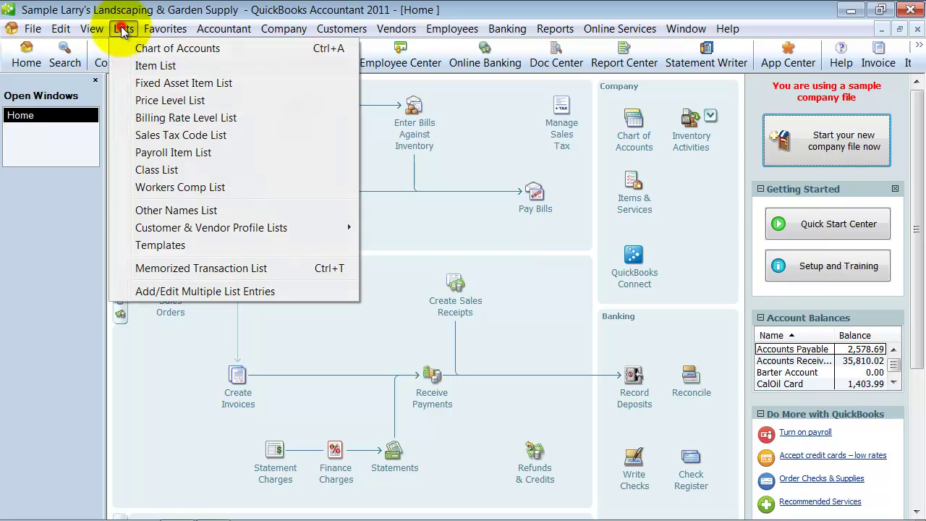
click(136, 49)
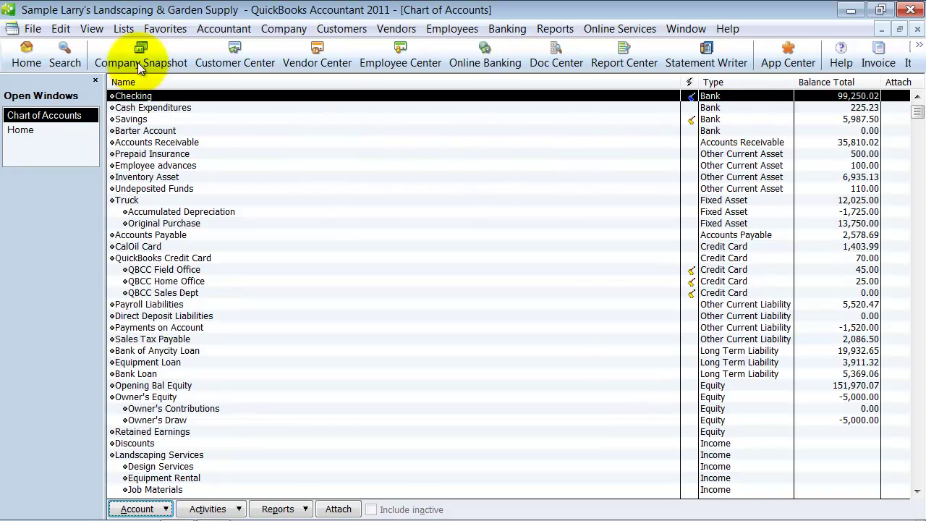
click(124, 28)
click(140, 48)
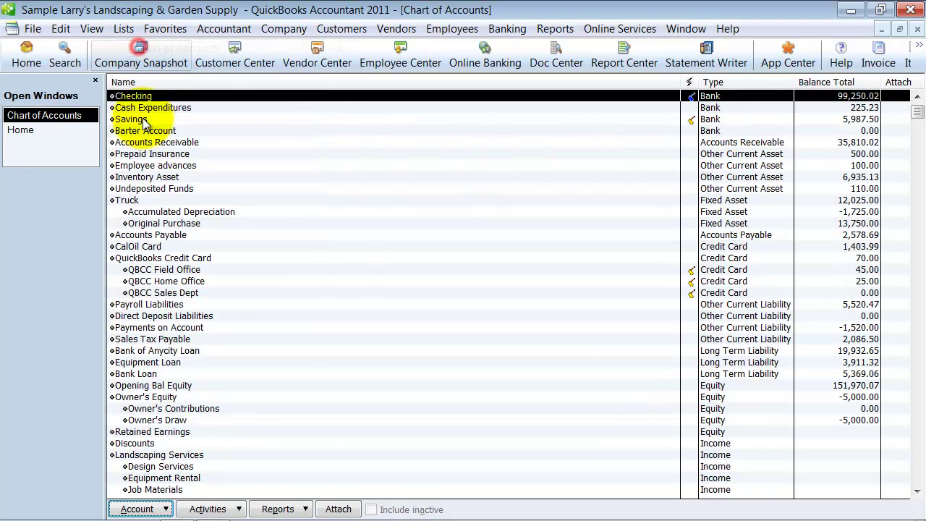
click(230, 131)
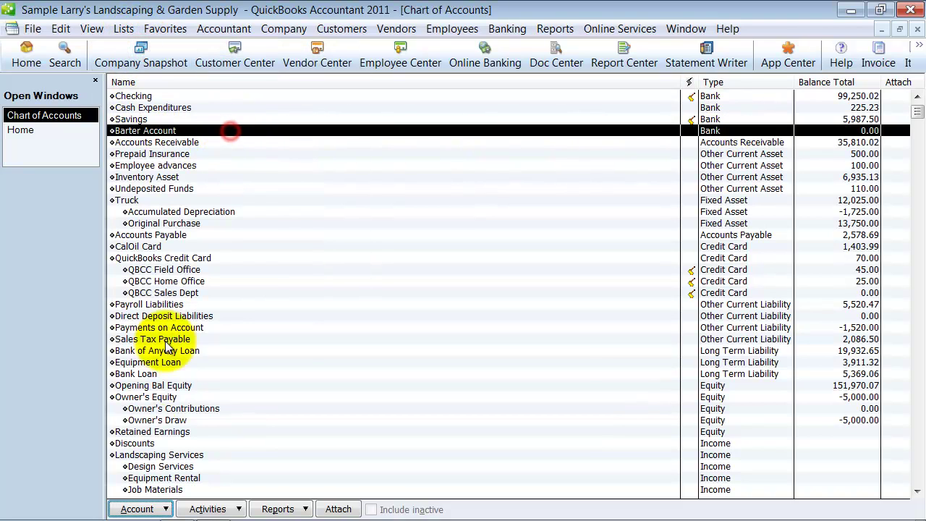
- Start a new Bank account named Petty Cash
click(152, 510)
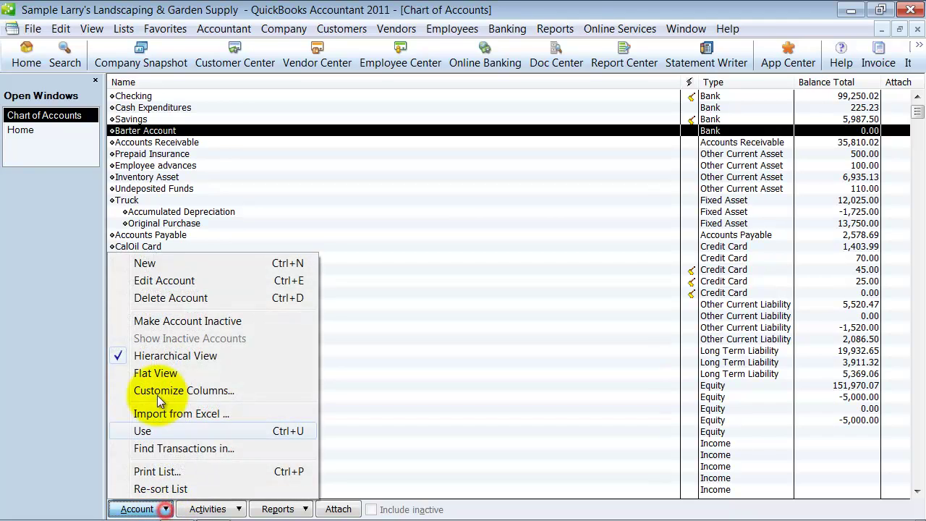
click(146, 264)
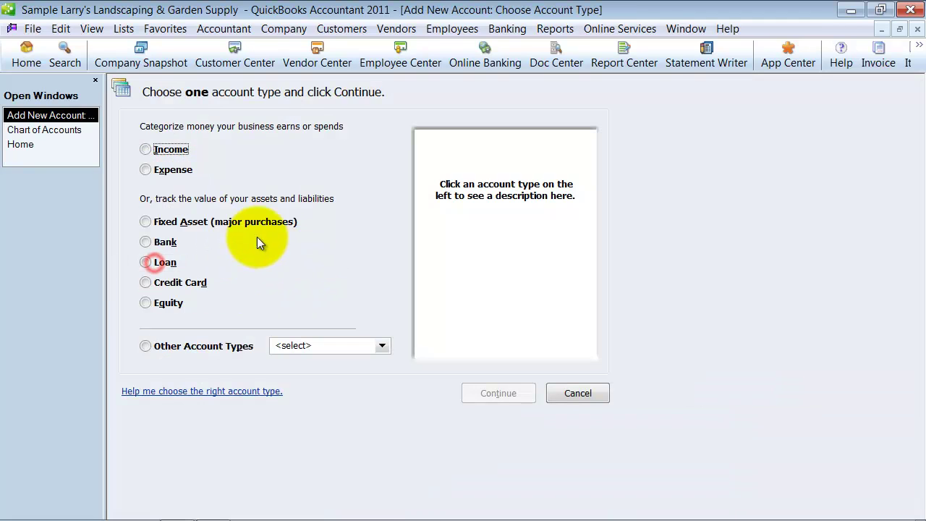
click(147, 243)
click(499, 393)
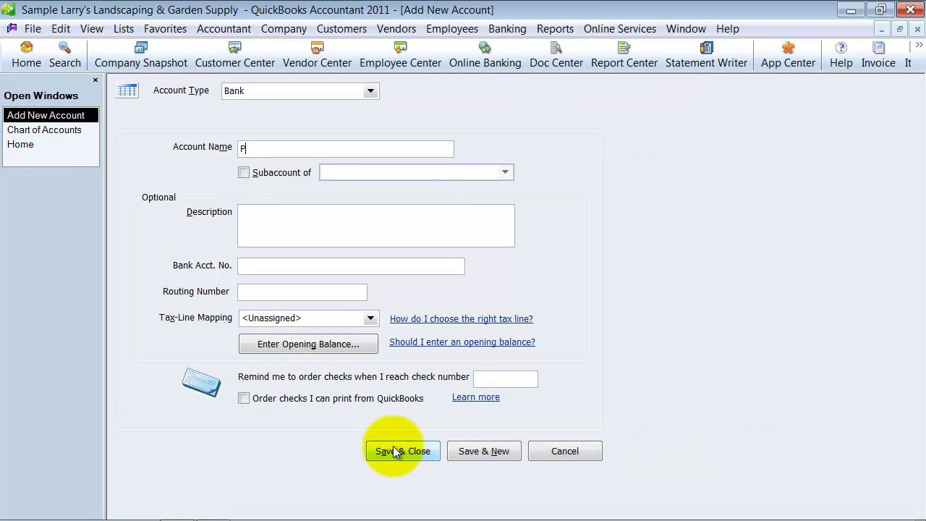
text(Petty Cash)
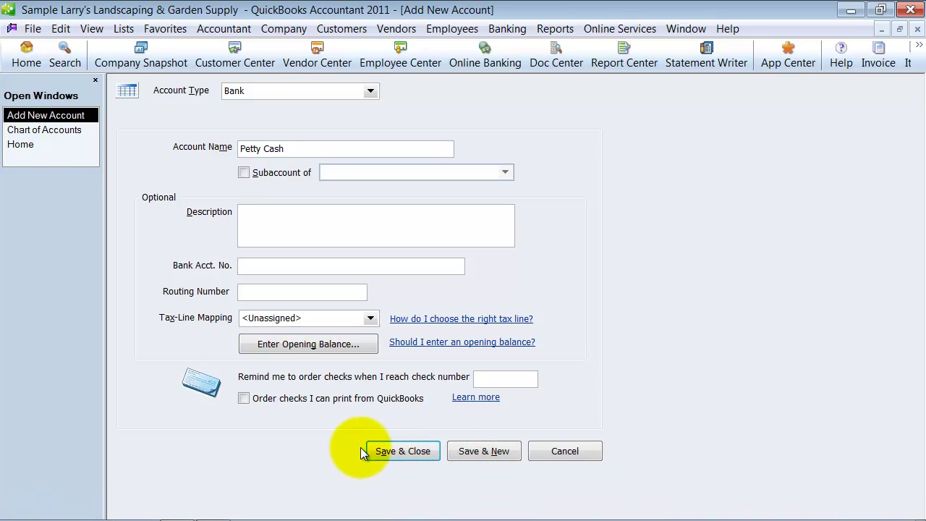
- Save the Petty Cash account and decline the online services offer
click(382, 450)
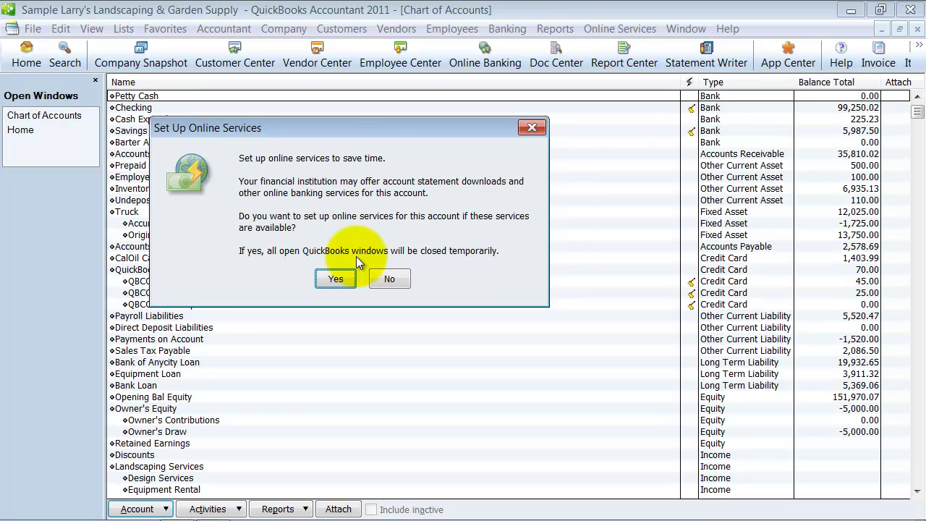
drag(303, 126, 280, 113)
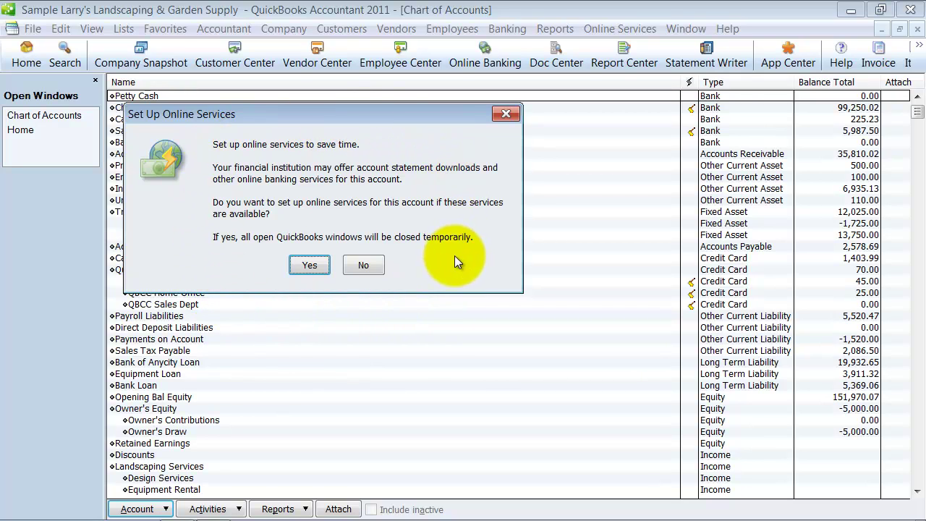
click(364, 266)
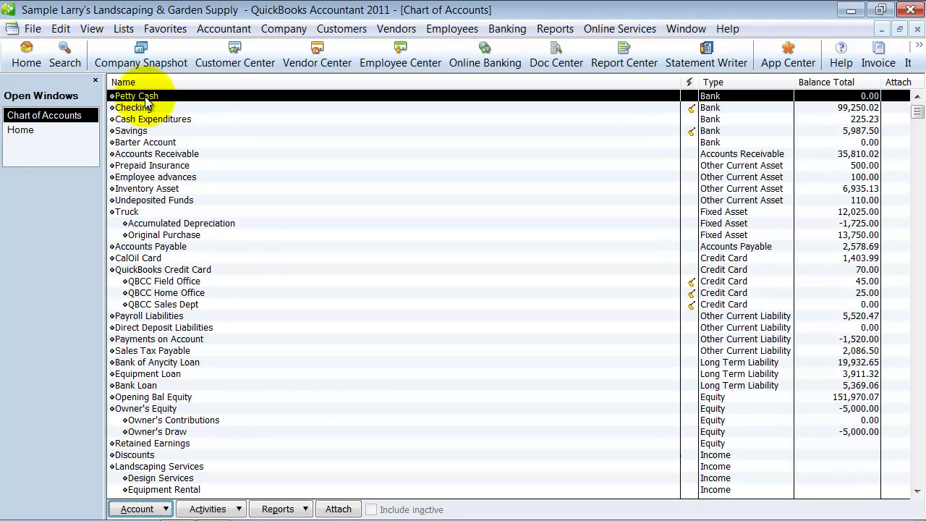
- In the Petty Cash register, enter a 500.00 deposit dated 12/01/2015
double_click(138, 97)
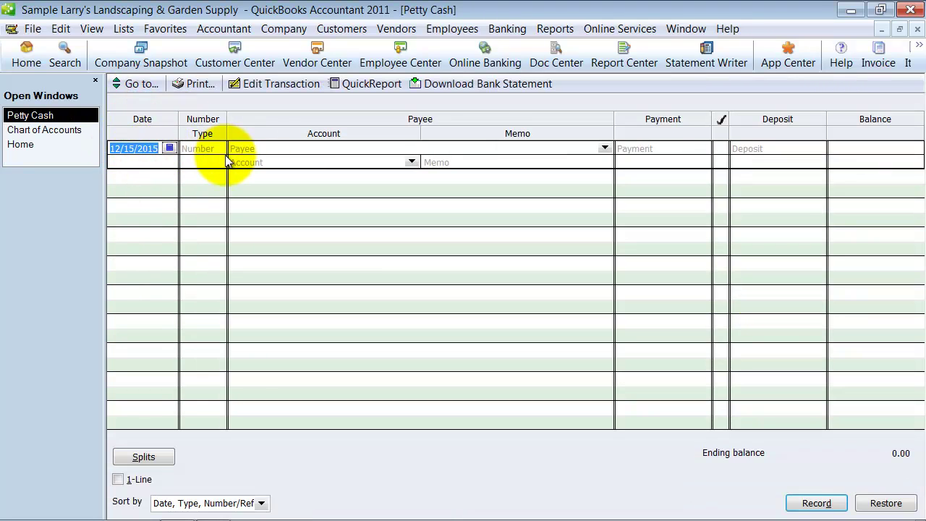
text(12/01/2015)
key(Tab)
text(1)
key(Tab)
key(Tab)
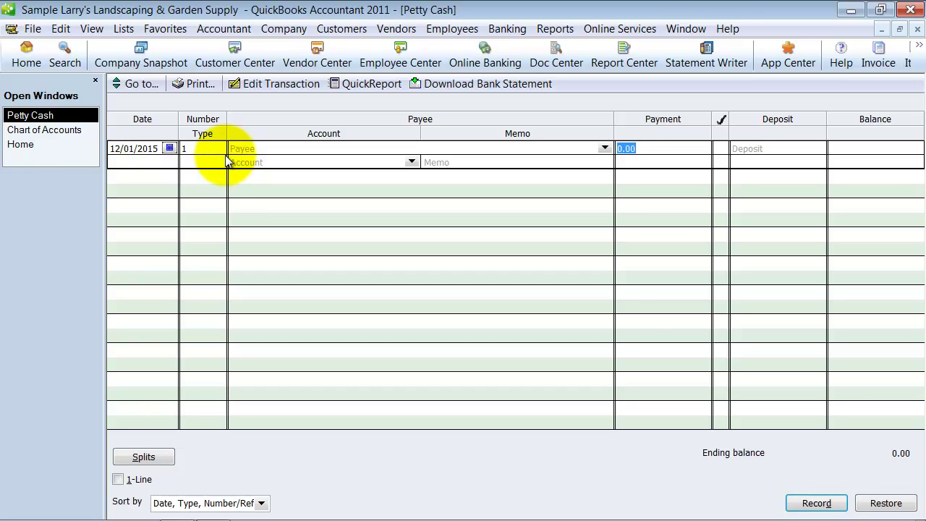
key(Tab)
text(500)
key(Tab)
- Fund the deposit from Checking, record it, and close the register
click(411, 160)
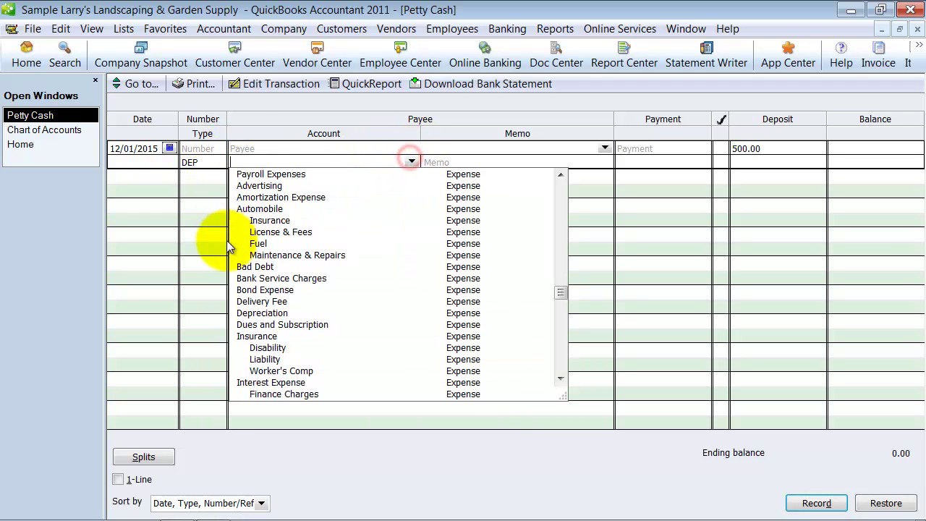
scroll(267, 246, up, 15)
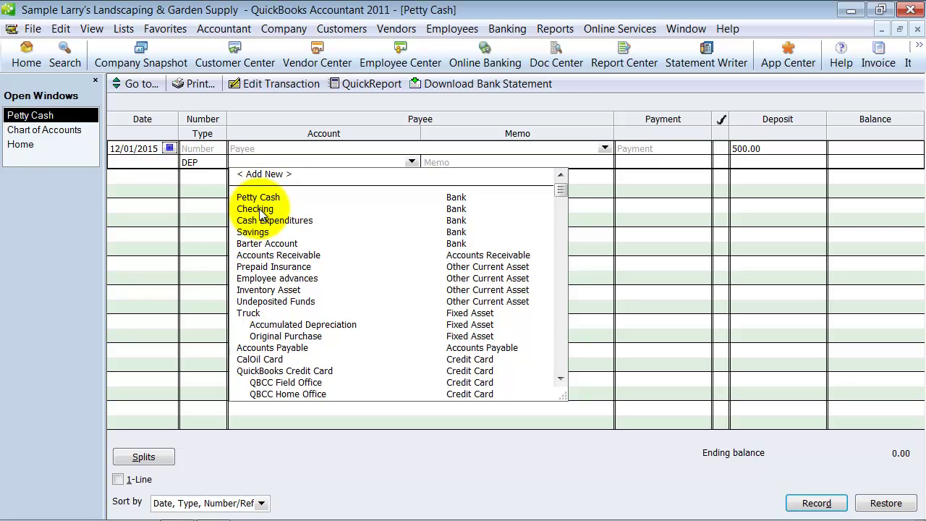
click(258, 209)
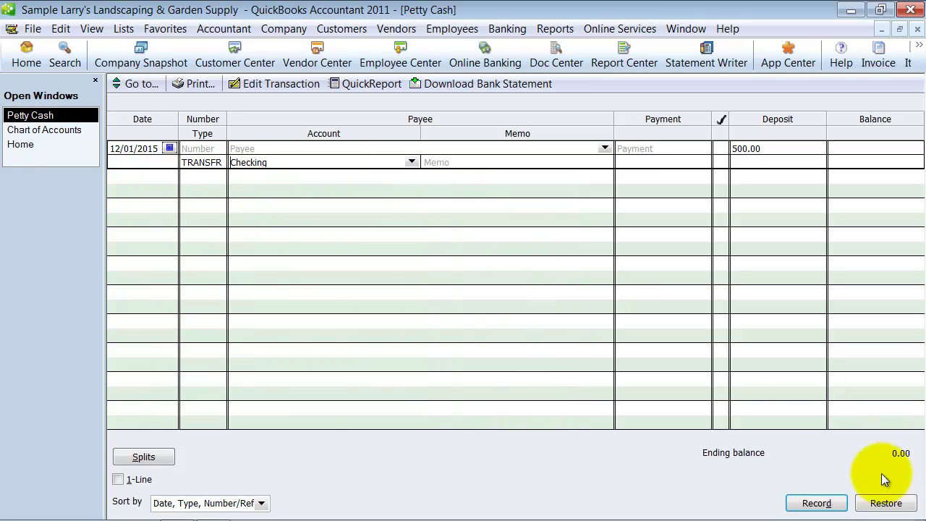
click(811, 505)
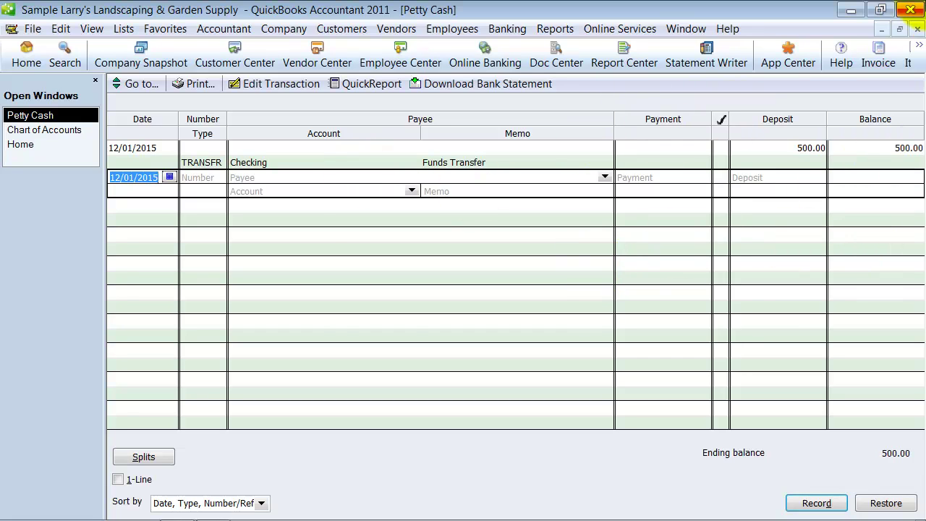
click(917, 29)
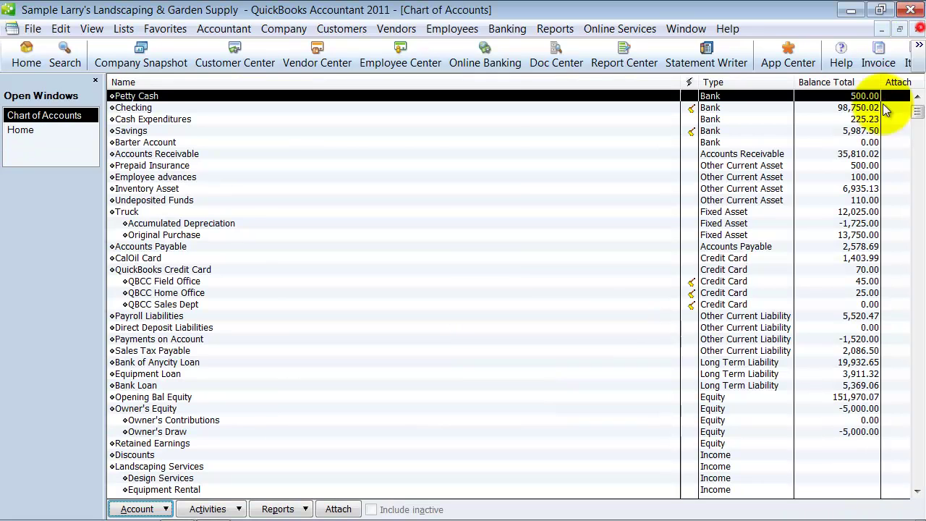
- Enter Petty Cash check 1 dated 12/10/2015 paying the employee 20.25
double_click(139, 100)
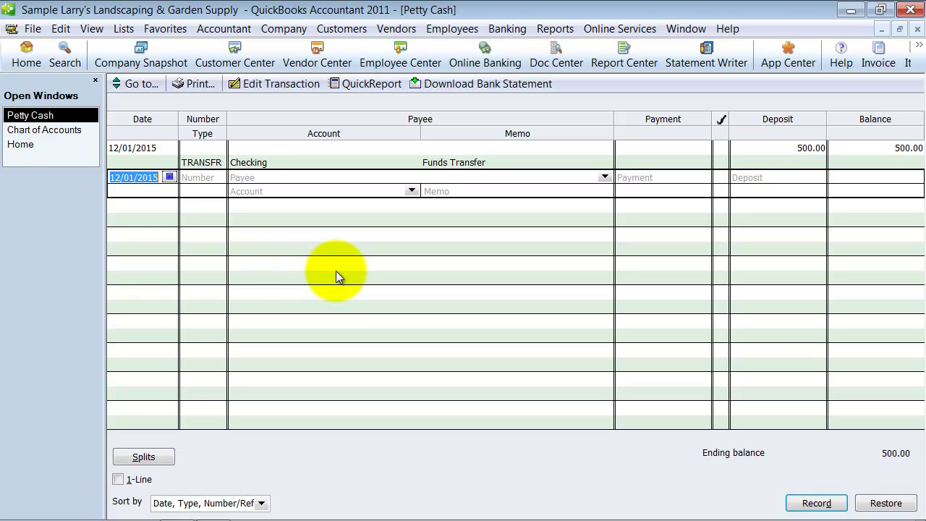
text(1210)
key(Tab)
text(1)
key(Tab)
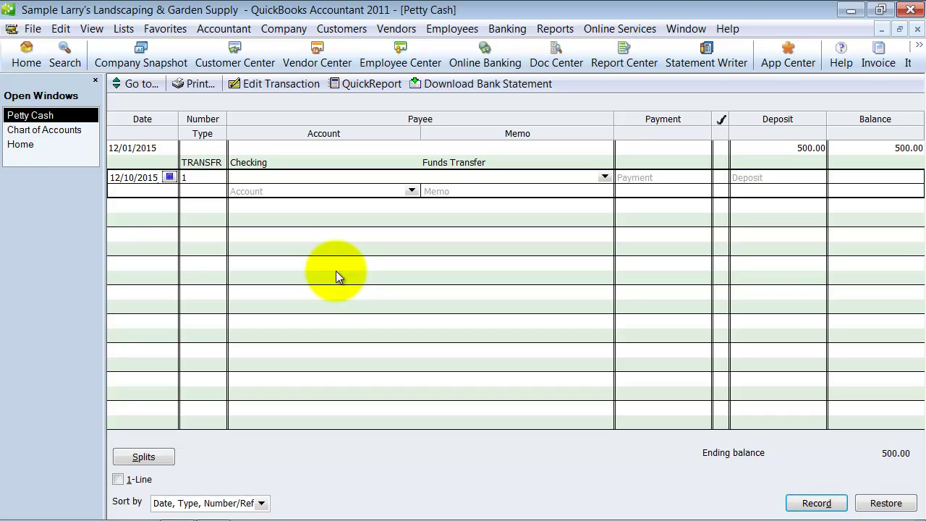
click(605, 177)
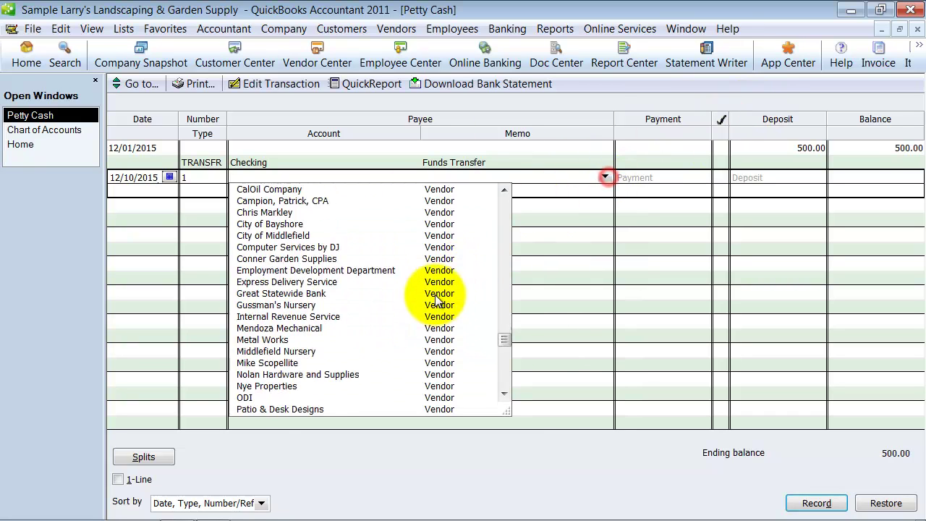
scroll(437, 300, down, 6)
click(254, 306)
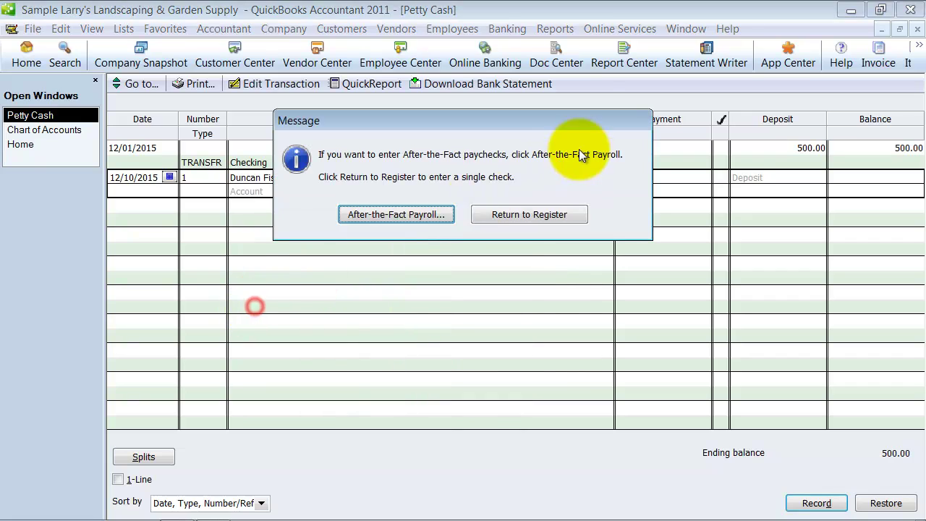
click(511, 214)
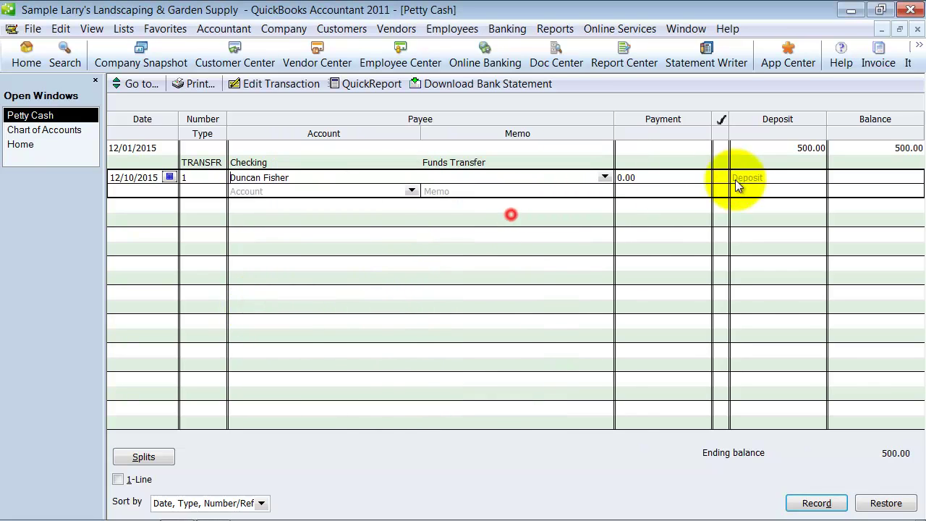
click(651, 184)
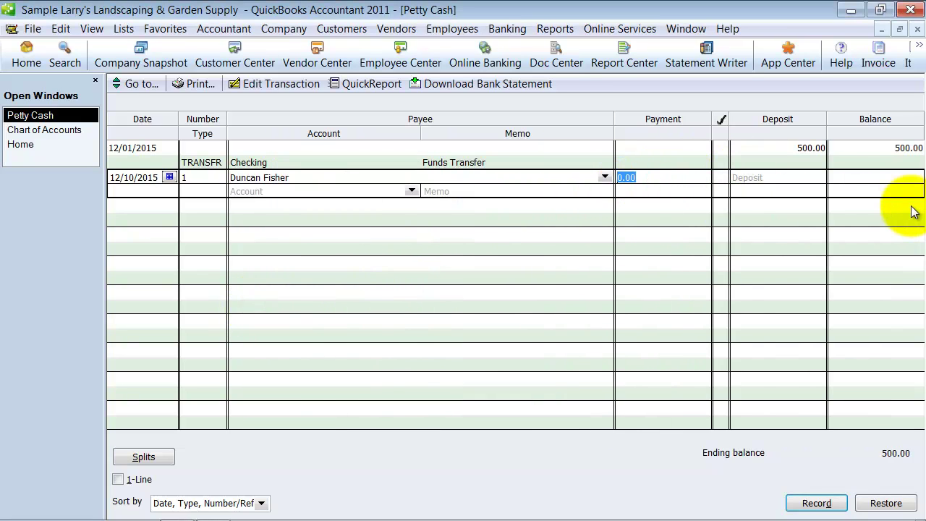
text(20.25)
key(Tab)
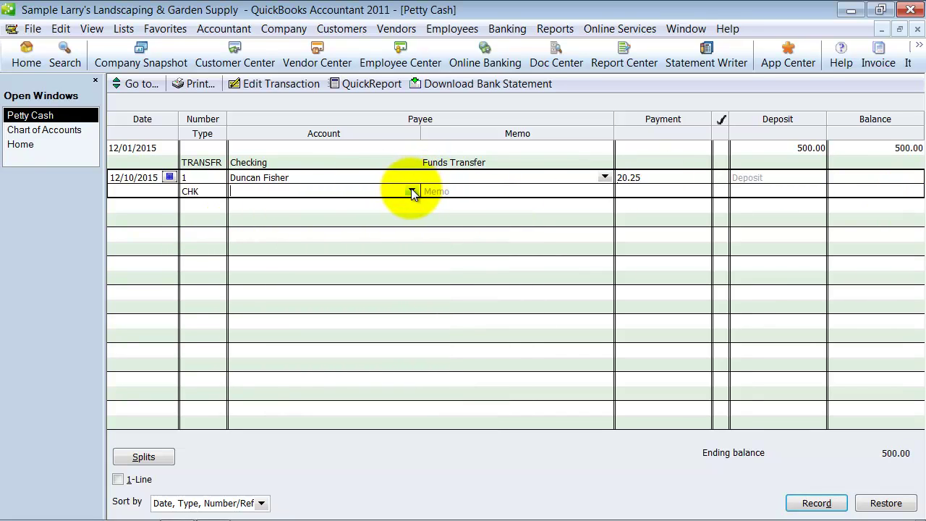
- Split the check with an Automobile:Fuel line, customer assigned, not billable, Maintenance class
click(151, 458)
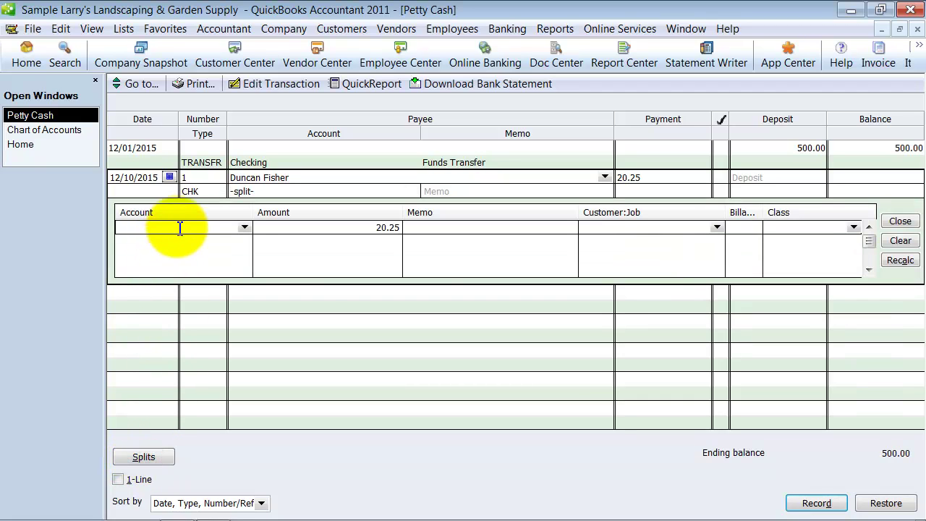
click(245, 228)
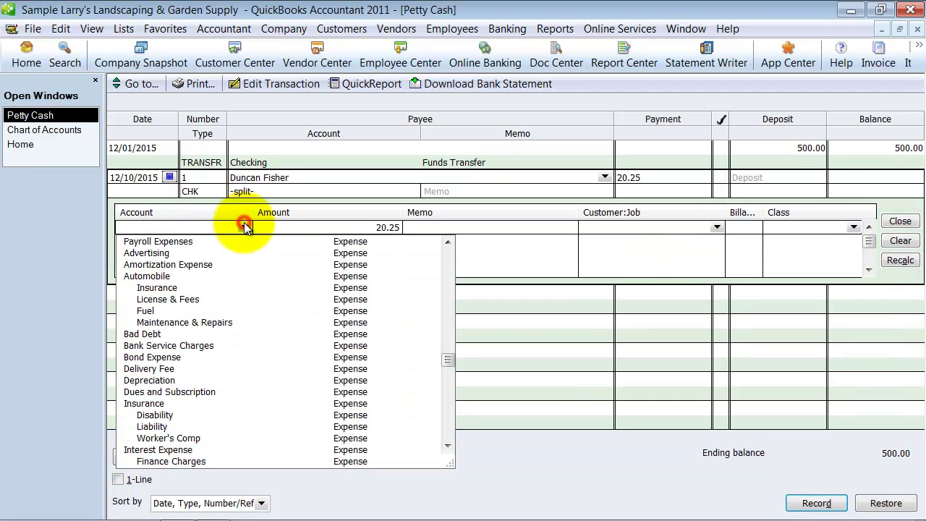
click(155, 311)
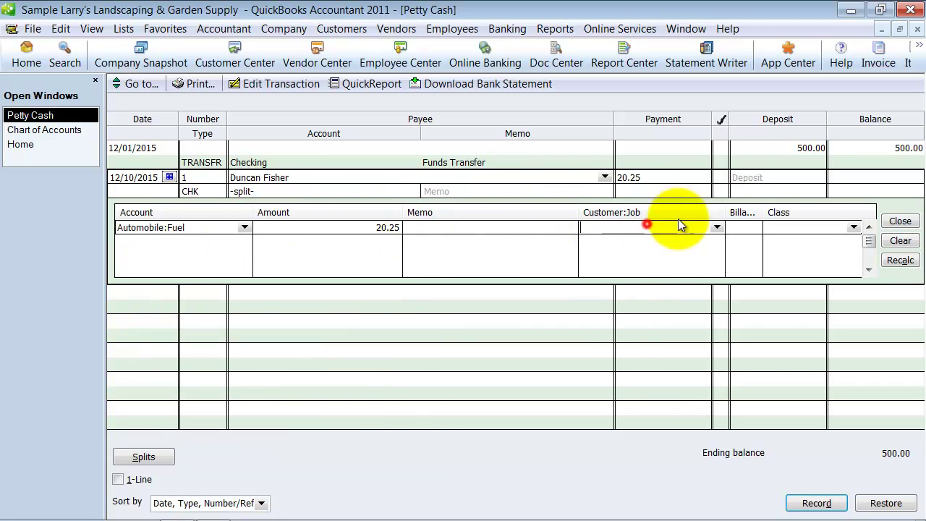
click(644, 224)
click(717, 228)
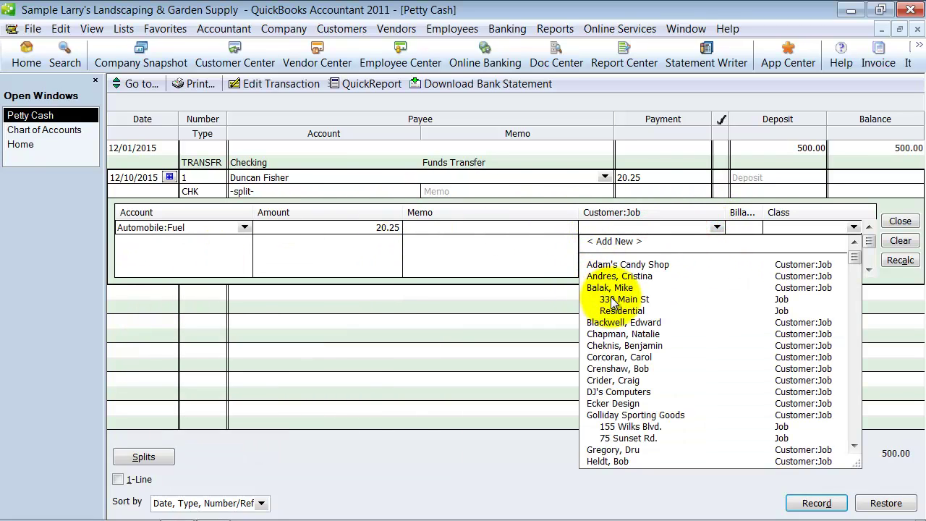
click(612, 287)
click(746, 229)
click(783, 226)
click(852, 229)
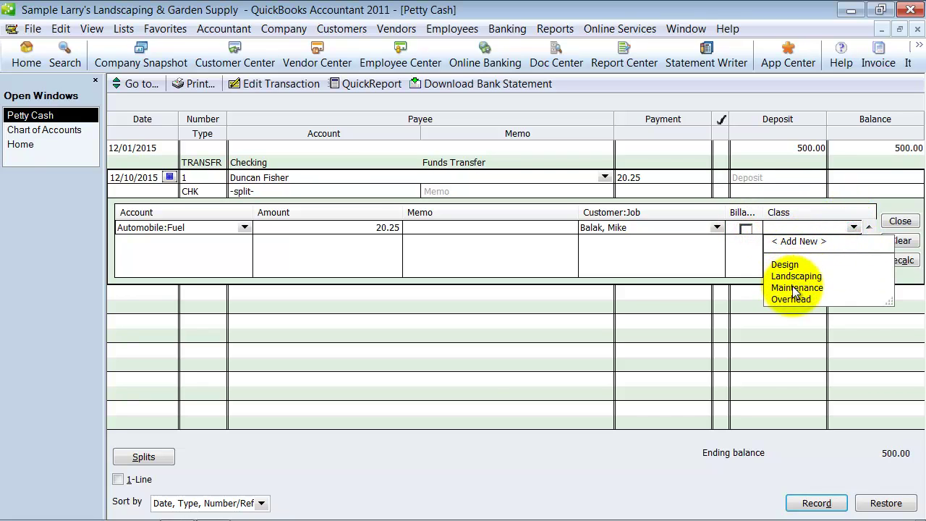
click(793, 287)
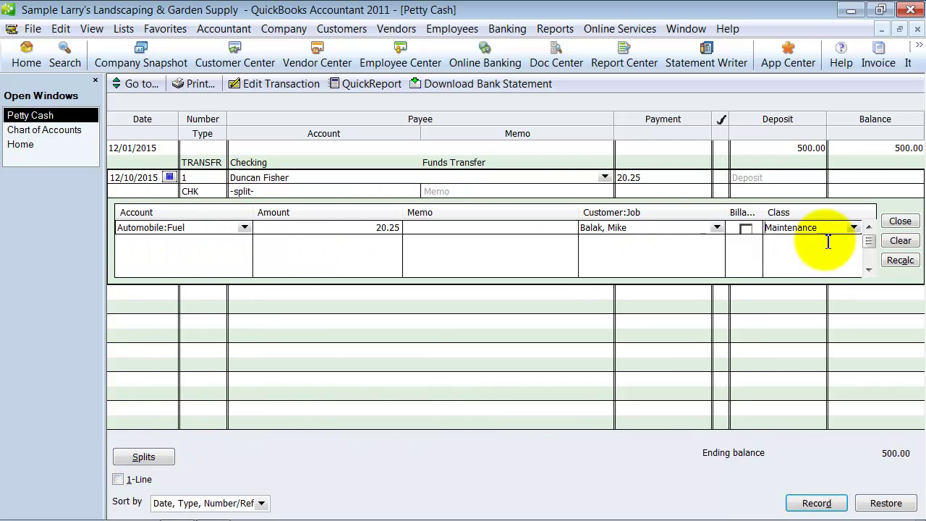
- Add a 10.00 Automobile:Maintenance & Repairs line, Maintenance class, and record the check
click(164, 241)
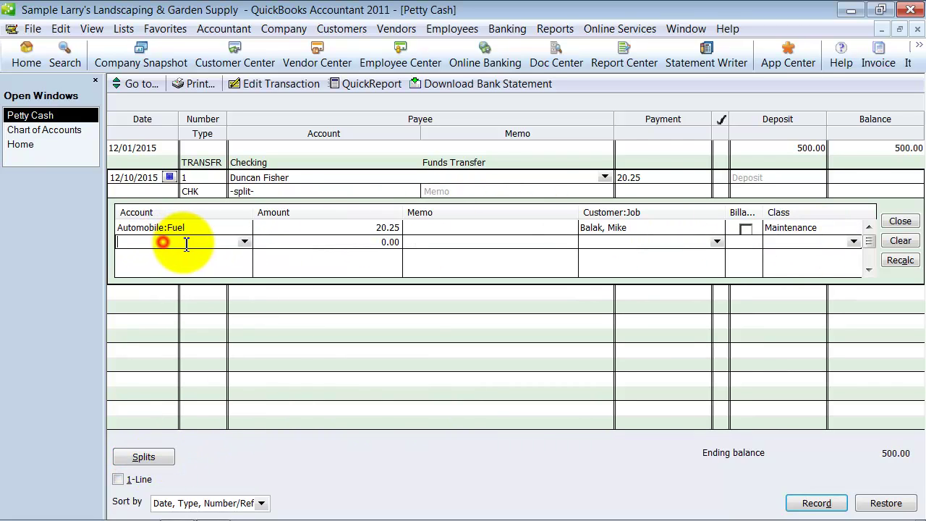
click(245, 242)
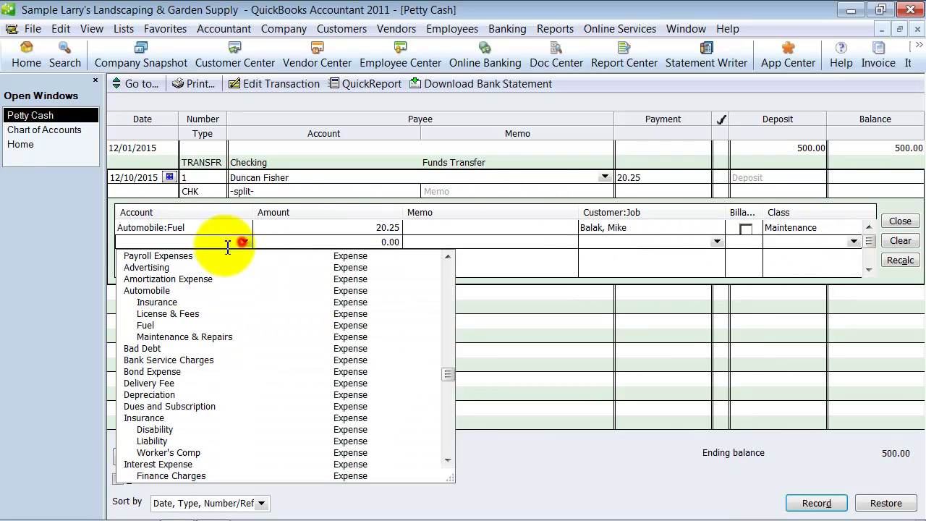
click(171, 334)
drag(378, 227, 385, 227)
click(373, 241)
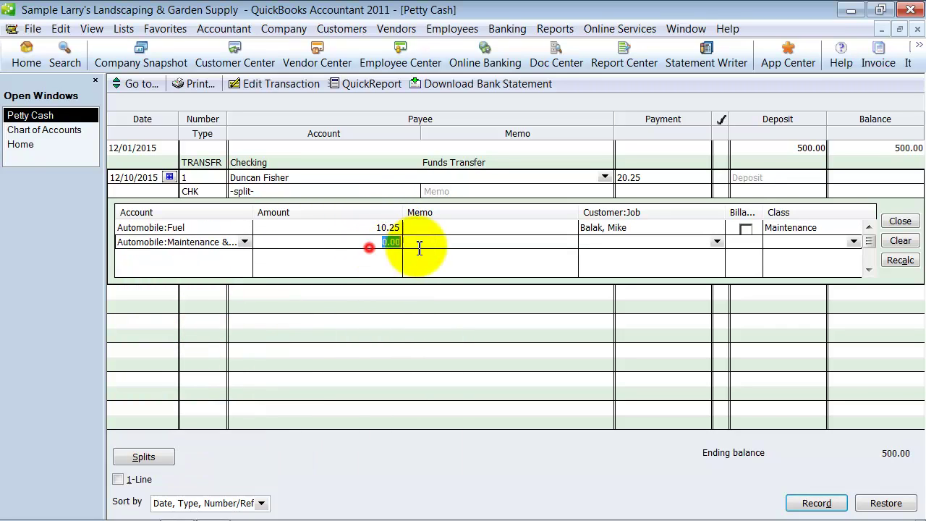
click(427, 247)
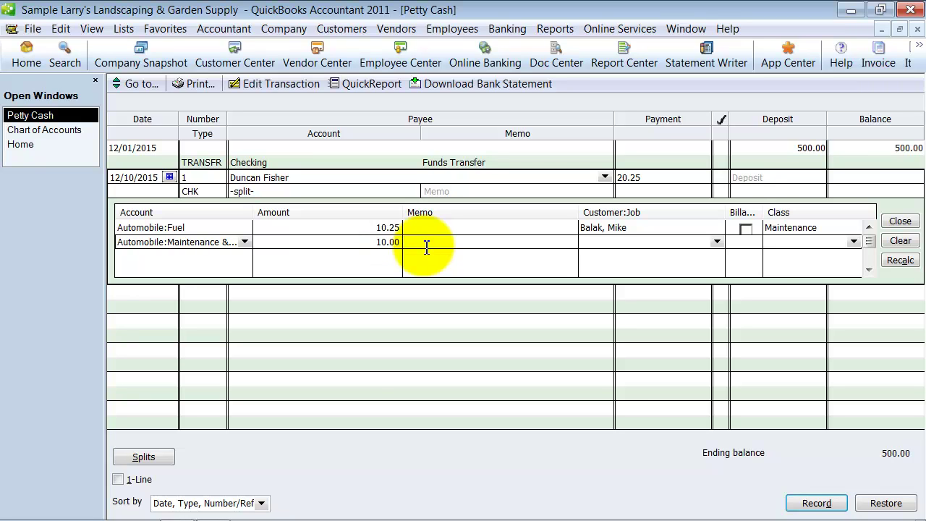
key(Tab)
text(Bal)
key(Tab)
key(Tab)
text(M)
key(Tab)
click(746, 242)
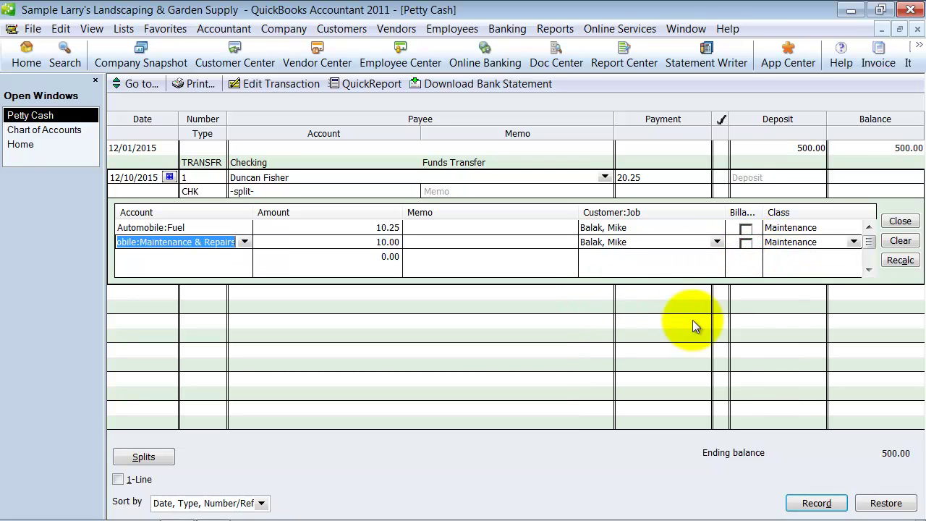
click(817, 503)
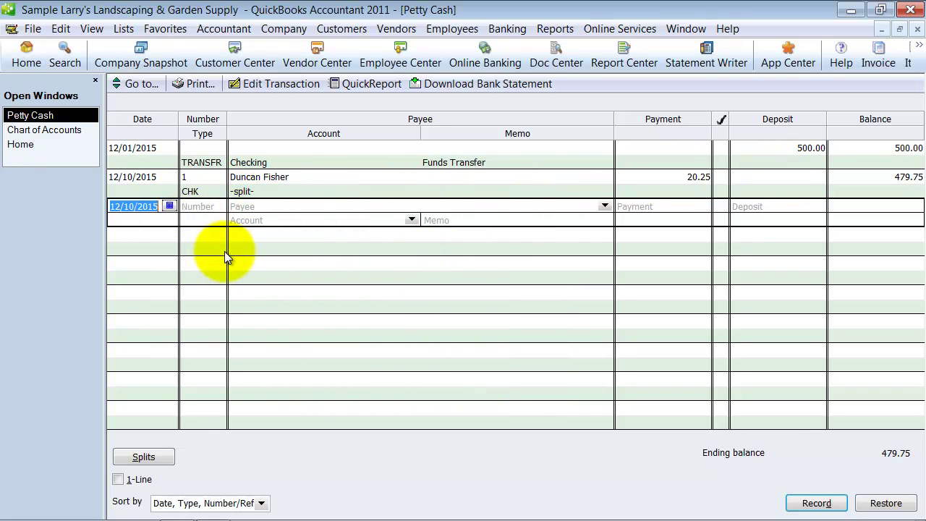
- Enter check 2 to the same employee for 45.00, dismissing the payroll message
key(Tab)
text(2)
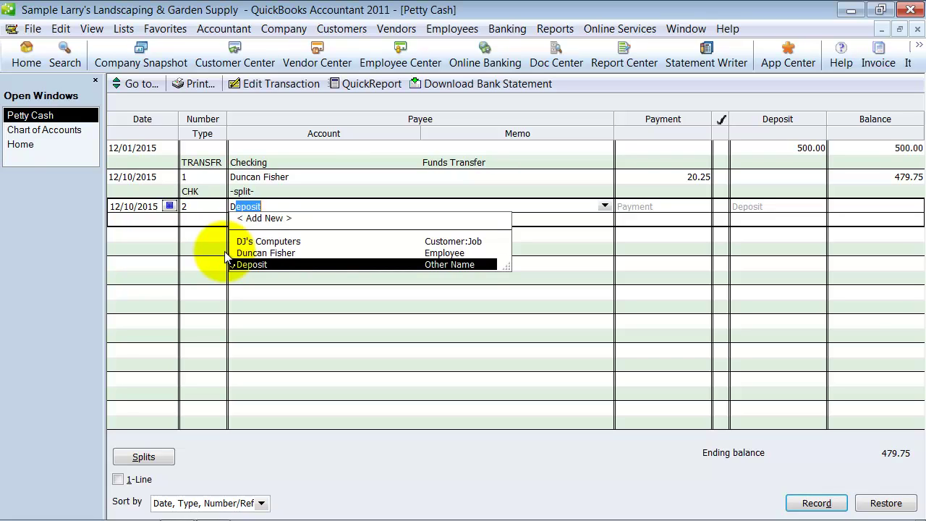
text(u)
key(Tab)
key(Tab)
key(Return)
text(45)
- Charge check 2 to Automobile:Fuel, record it, and close the register
key(Tab)
text(Taxes:F)
key(BackSpace)
key(BackSpace)
key(BackSpace)
key(BackSpace)
key(BackSpace)
key(BackSpace)
key(BackSpace)
key(BackSpace)
text(Automobile:Fuel)
key(Tab)
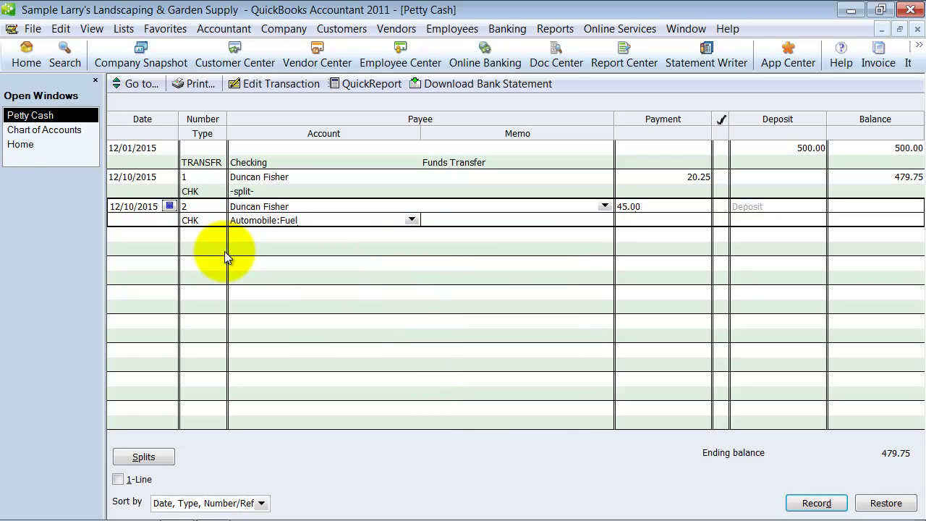
key(Return)
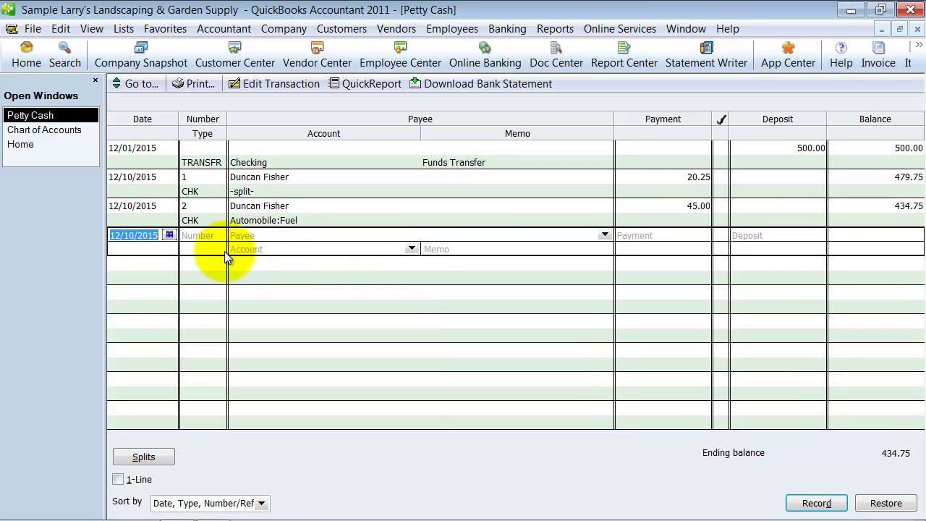
click(918, 29)
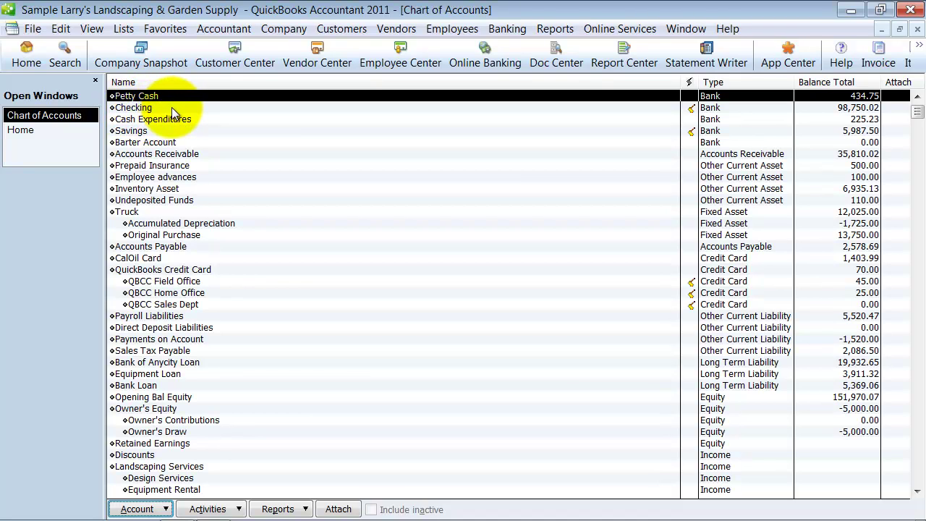
- Record a 65.25 deposit from Checking dated 12/31/2015 in the Petty Cash register
double_click(160, 96)
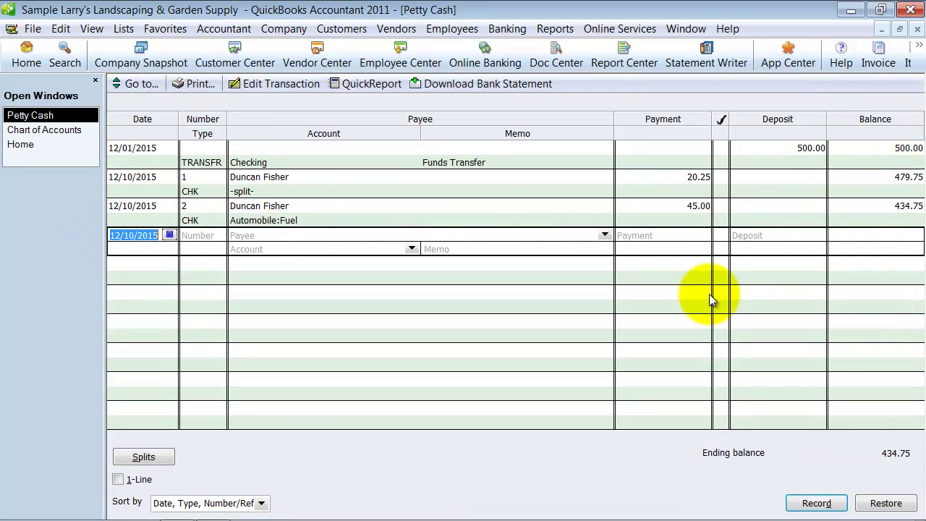
text(1231)
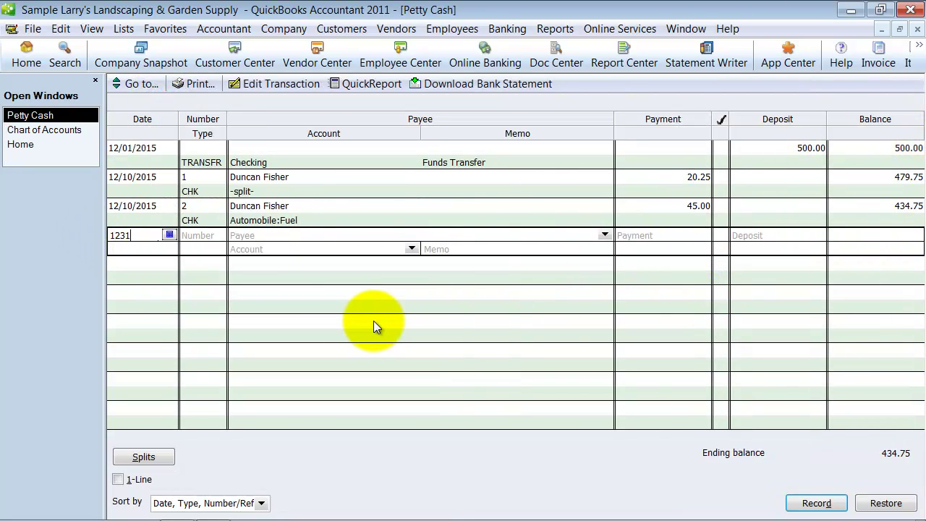
key(Tab)
key(Tab)
key(Tab)
key(Tab)
key(Tab)
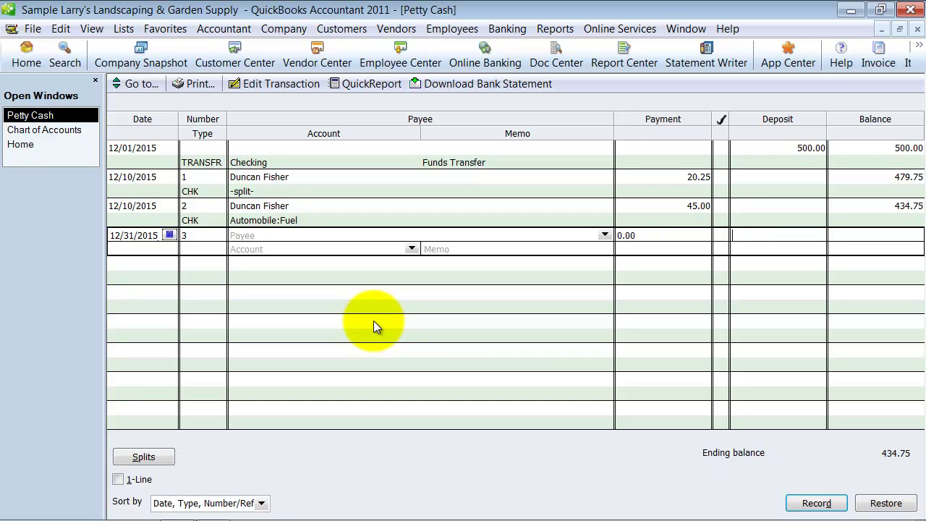
text(46.)
key(BackSpace)
key(BackSpace)
text(65.25)
key(Tab)
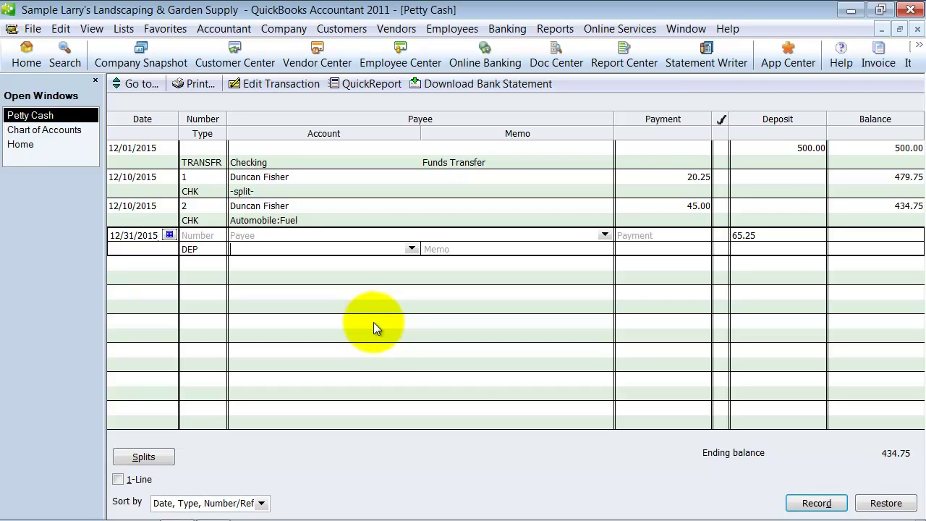
click(410, 247)
key(Tab)
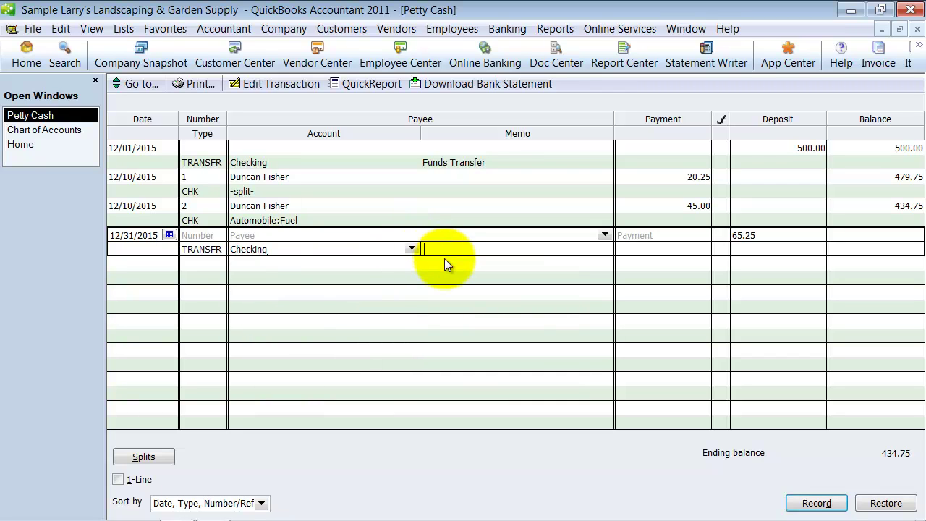
key(Return)
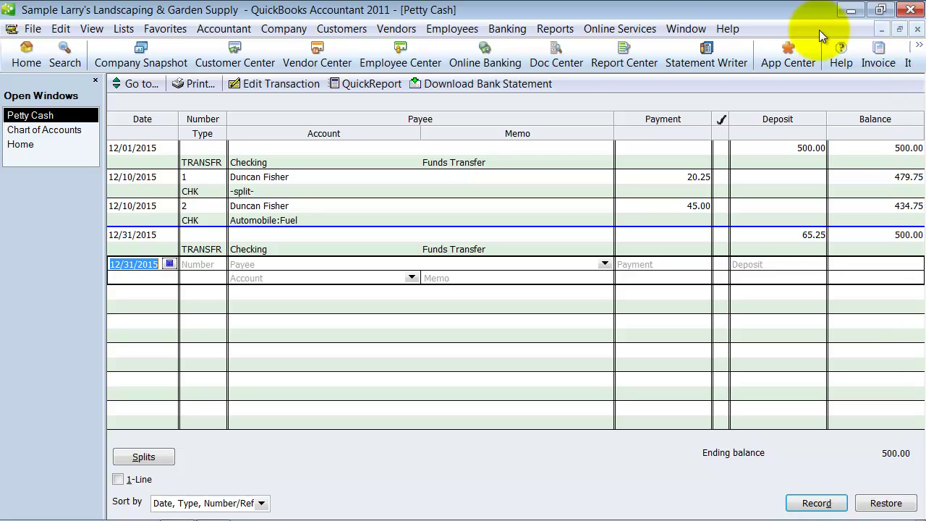
- Begin reconciling Petty Cash with statement date 12/31/2015 and ending balance 500
click(507, 29)
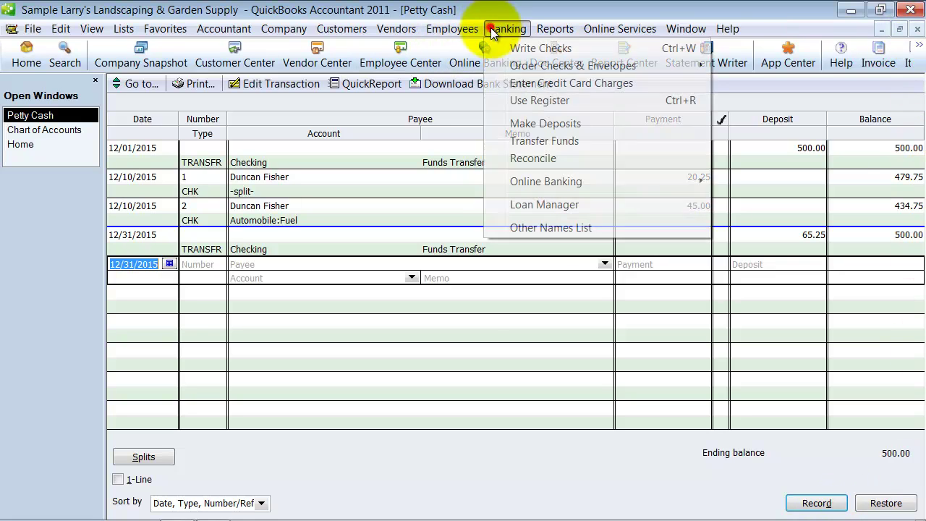
click(532, 160)
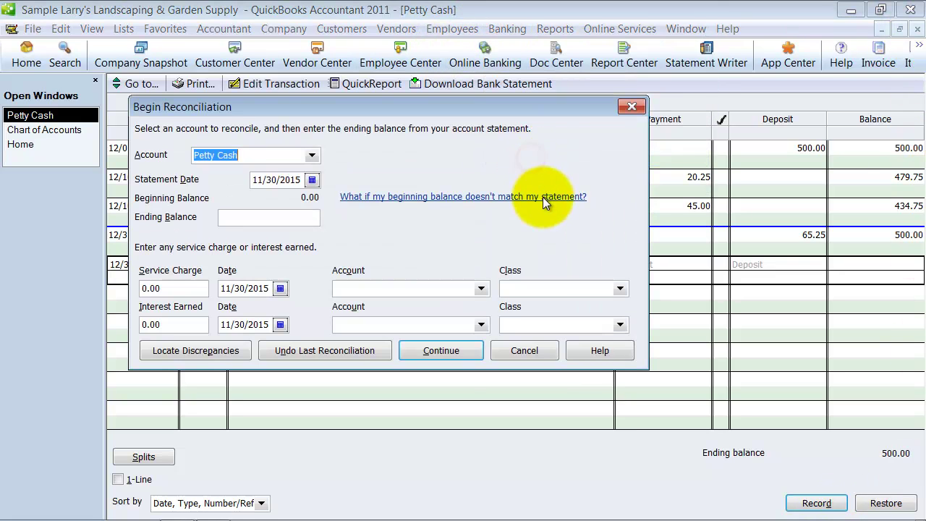
click(303, 181)
text(12/31/2015)
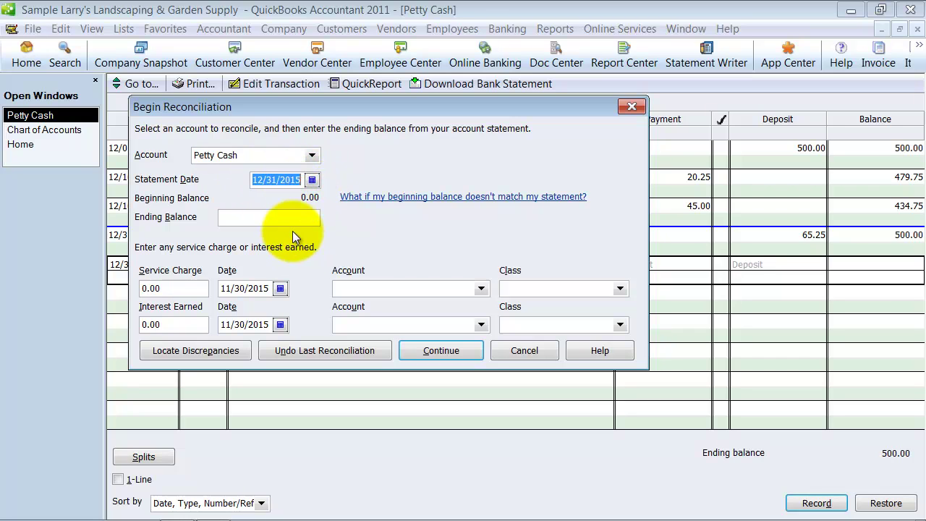
click(307, 217)
text(500)
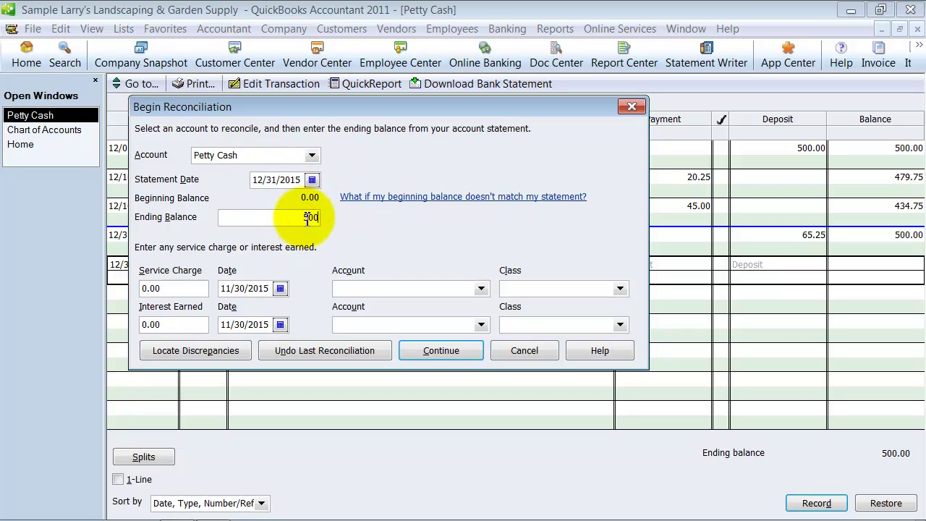
click(421, 352)
- Clear both checks and both deposits, finish the reconciliation, and close the report
click(216, 137)
click(217, 149)
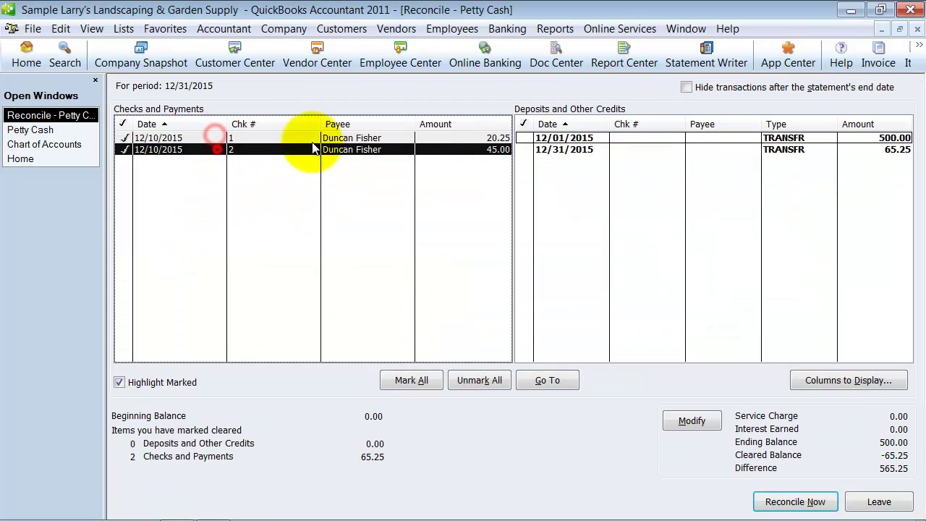
click(546, 138)
click(547, 149)
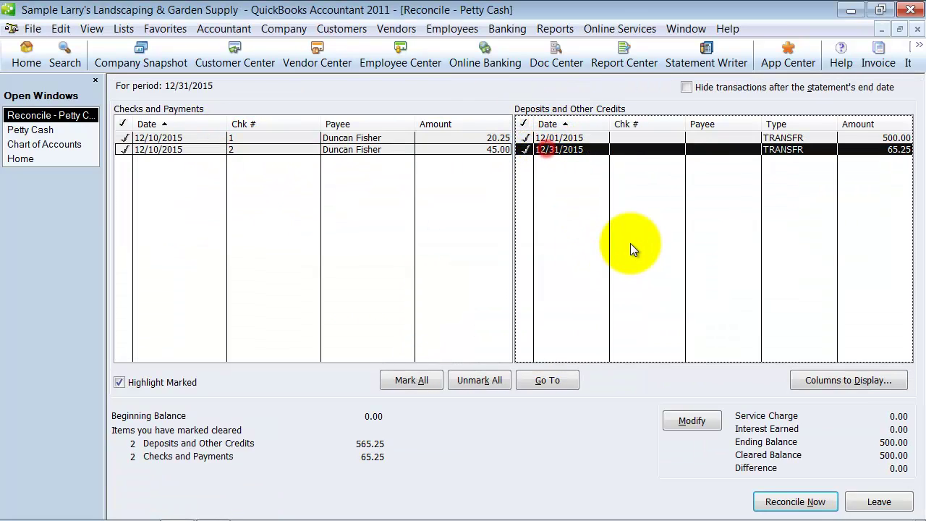
click(799, 500)
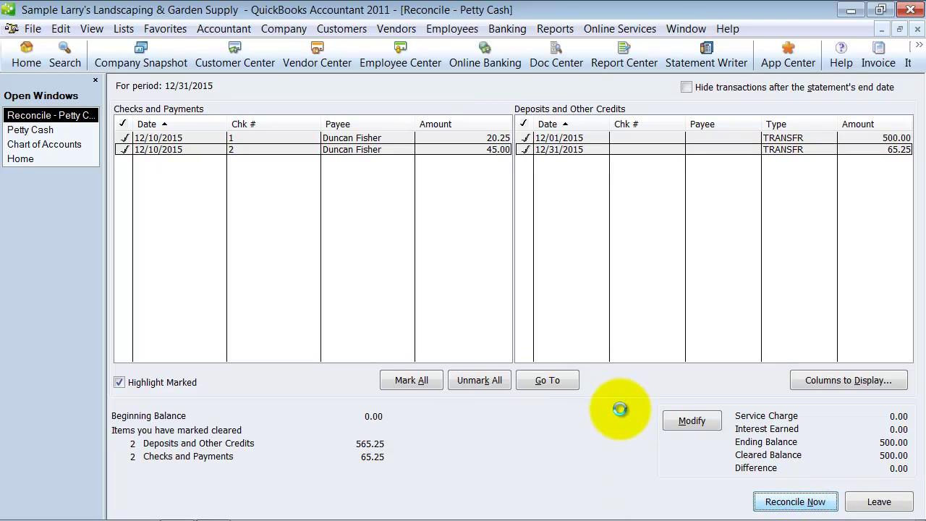
click(390, 393)
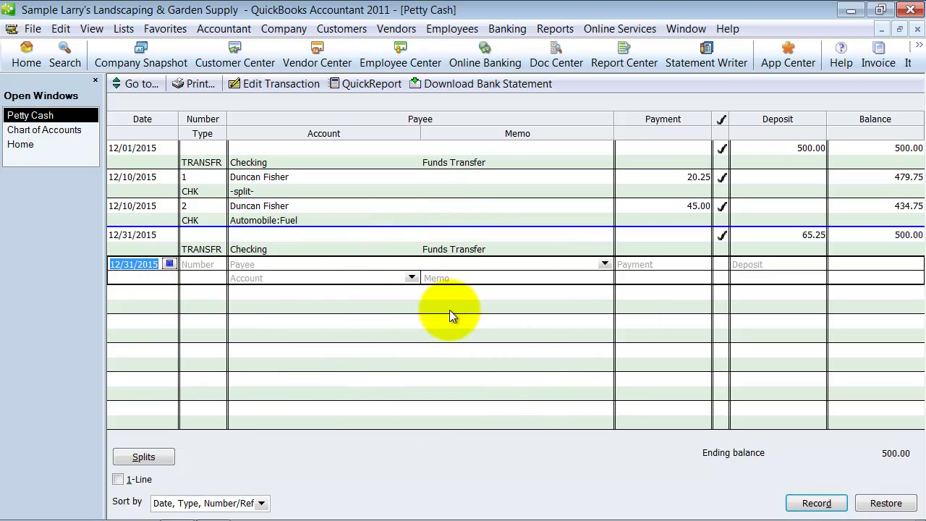
- Record check 3 for 500.00 to Office Supplies dated 12/31/2015
key(Tab)
key(Tab)
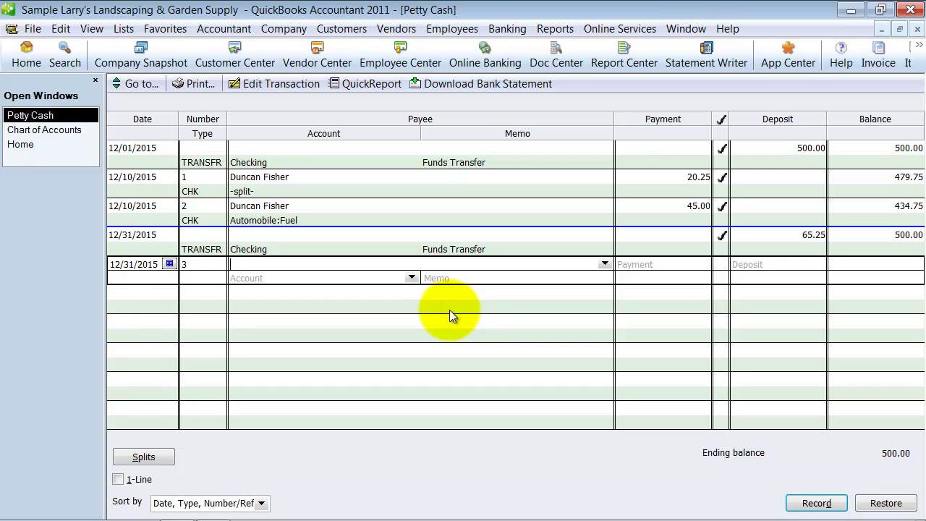
key(Tab)
text(500)
key(Tab)
key(Tab)
key(shift+Tab)
text(off)
key(Tab)
key(Return)
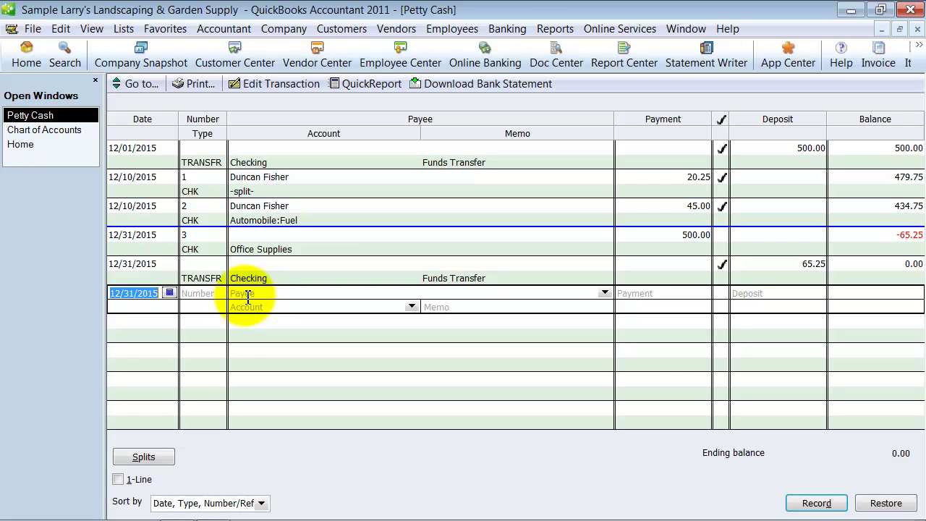
- Record check 4 dated 11/30/2015 for 36.05 to Automobile:Fuel
text(11)
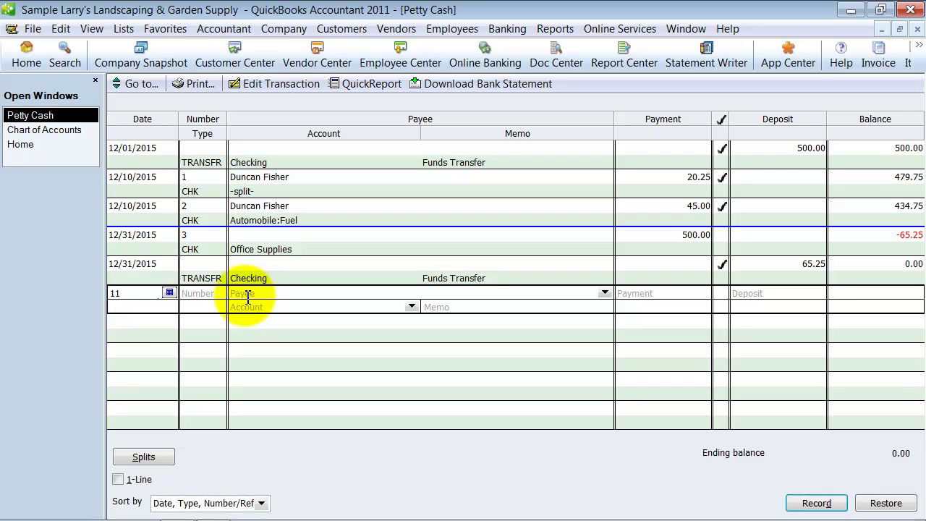
text(/30)
key(Tab)
key(Tab)
key(Tab)
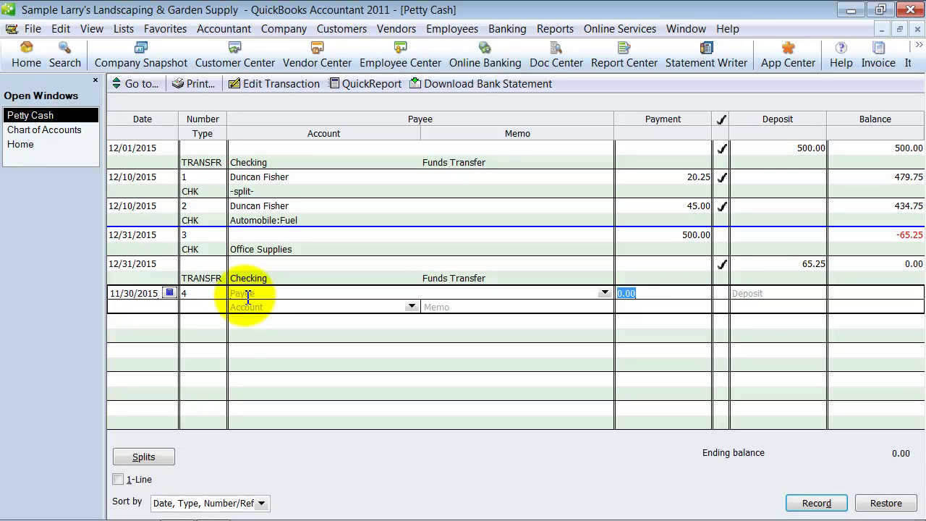
text(36.05)
key(Tab)
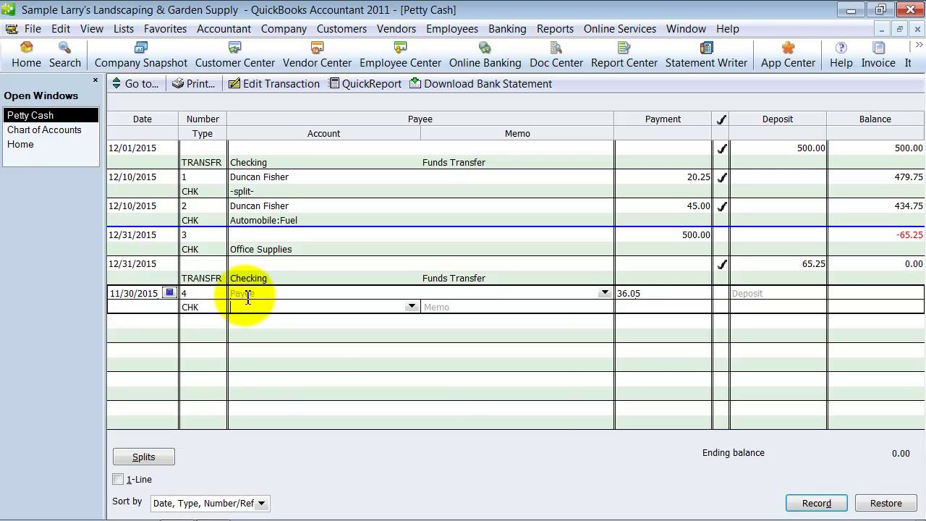
text(Automobile:Fuel)
key(Tab)
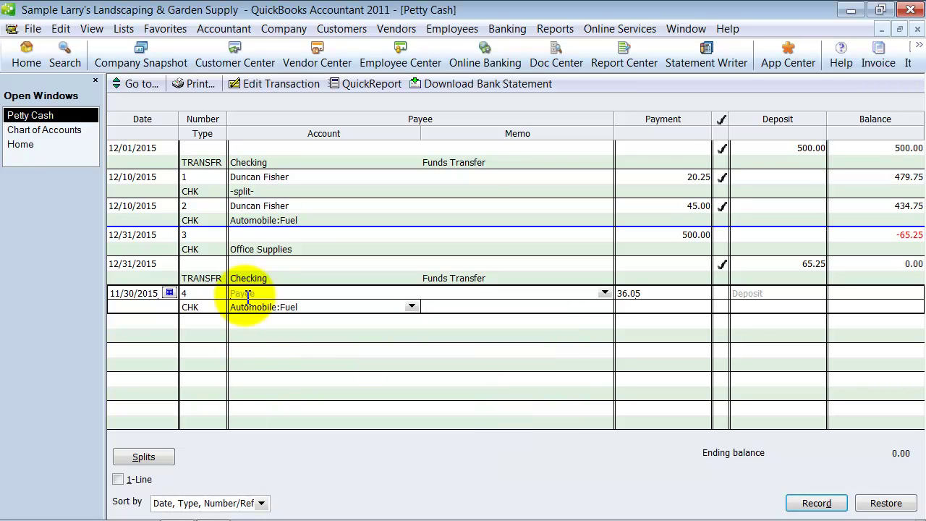
key(Return)
- Record check 5 dated 11/30/2015 for 25.00 to Office Supplies
text(11)
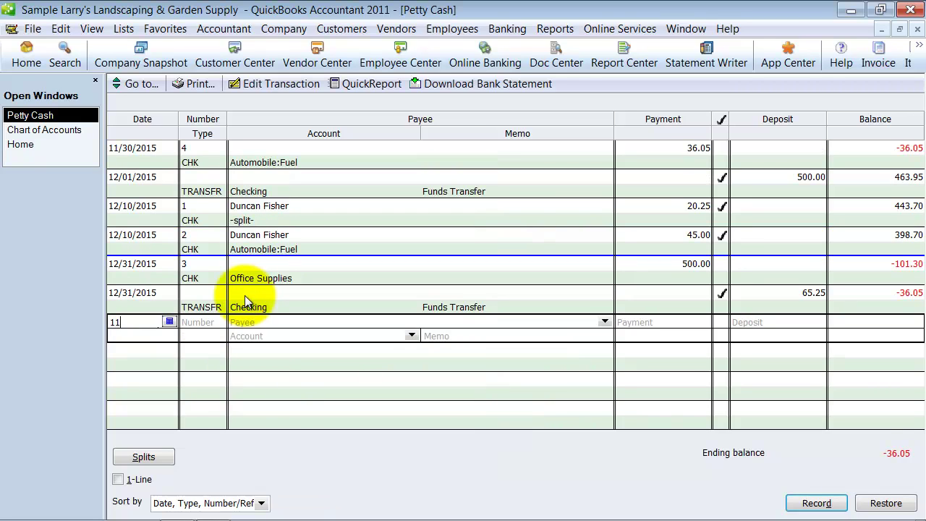
text(/30)
key(Tab)
key(Tab)
key(Tab)
text(25)
key(Tab)
text(of)
key(Tab)
key(Return)
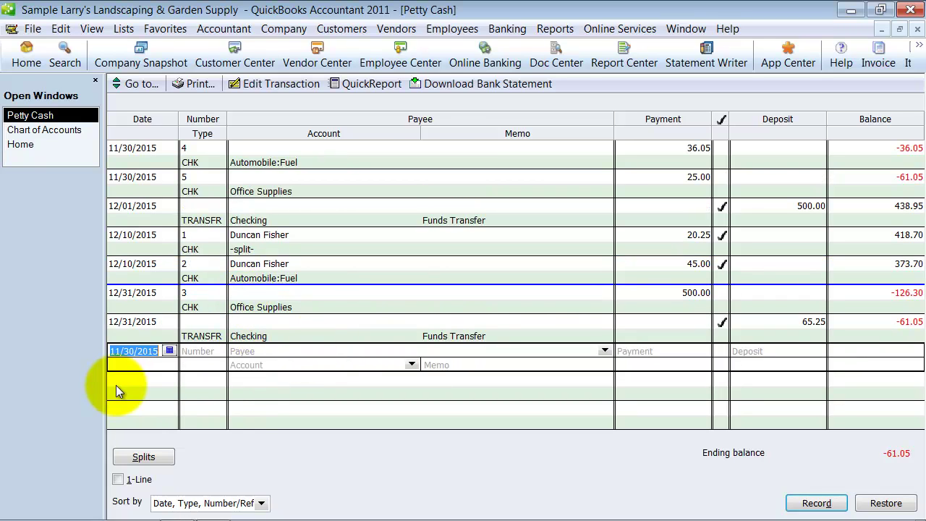
- Record check 6 dated 12/01/2015 for 65.87 to Delivery Fee
text(12/01)
key(Tab)
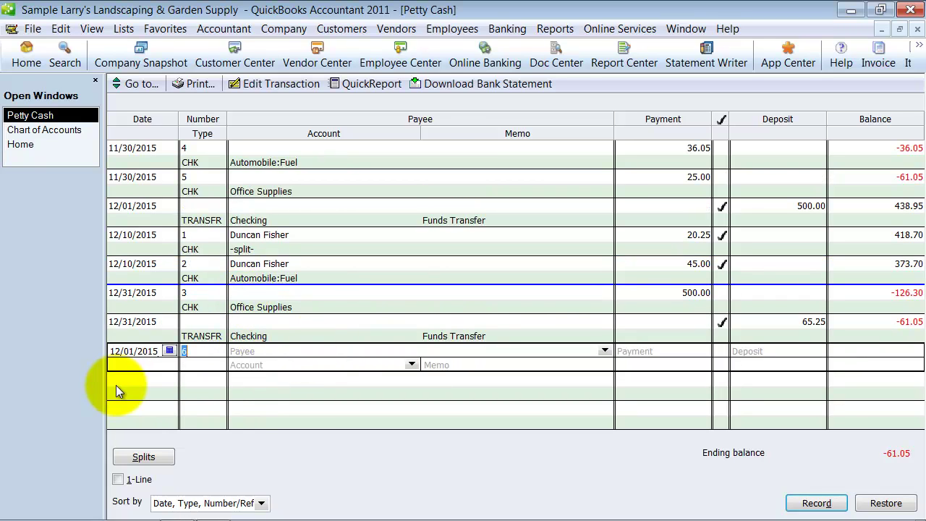
key(Tab)
key(Tab)
text(65.87)
key(Tab)
text(me)
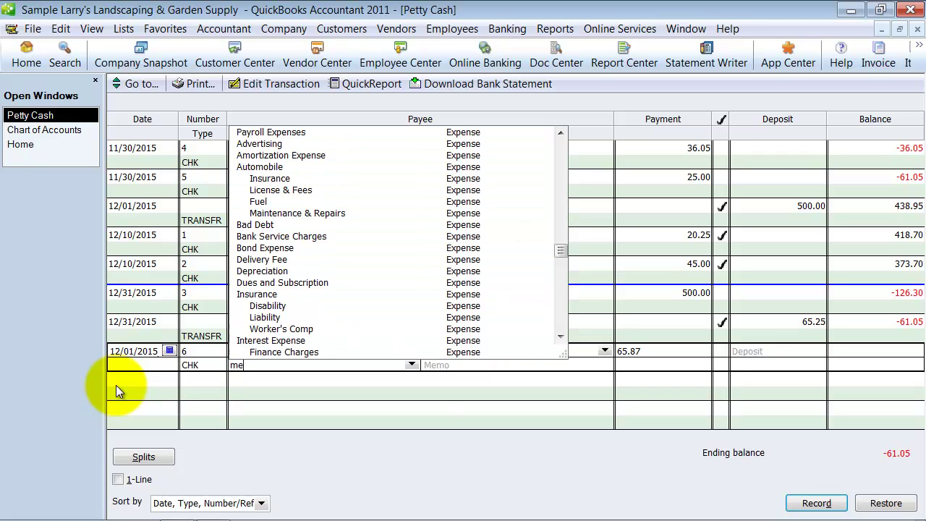
text(al)
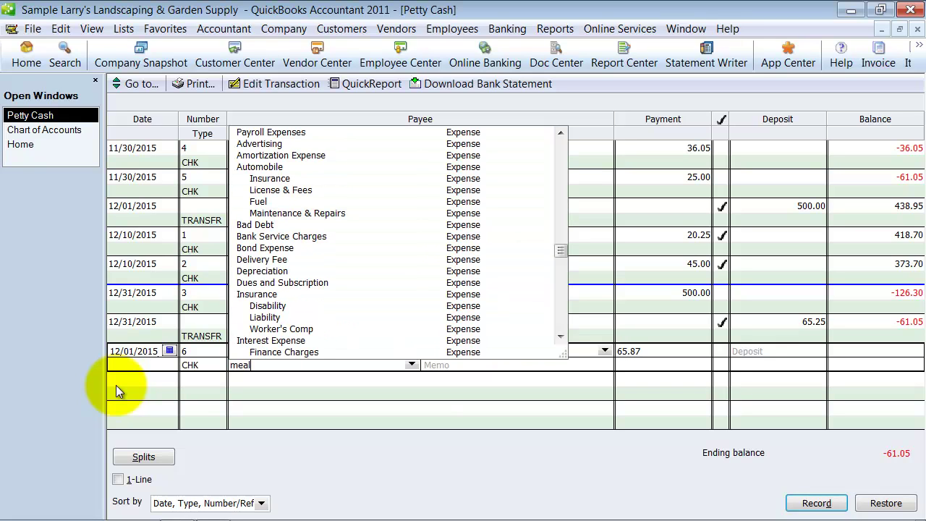
click(268, 259)
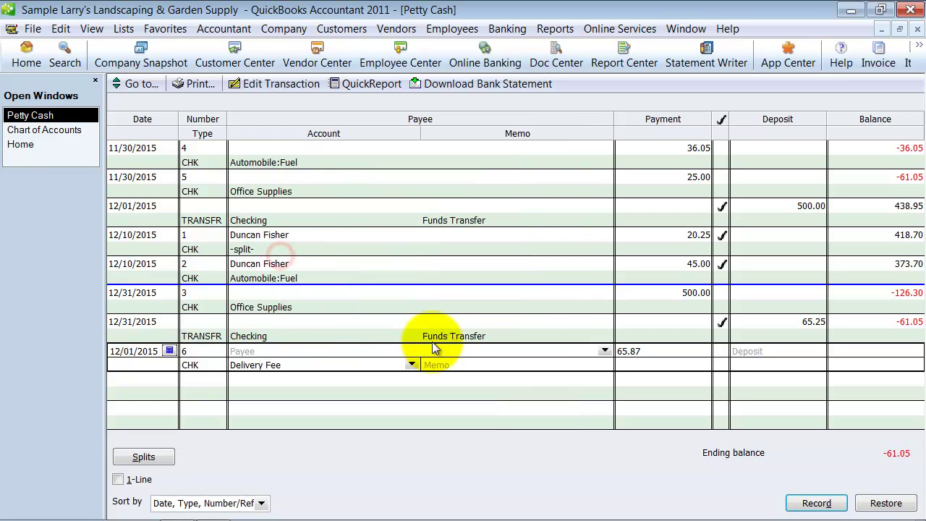
key(Return)
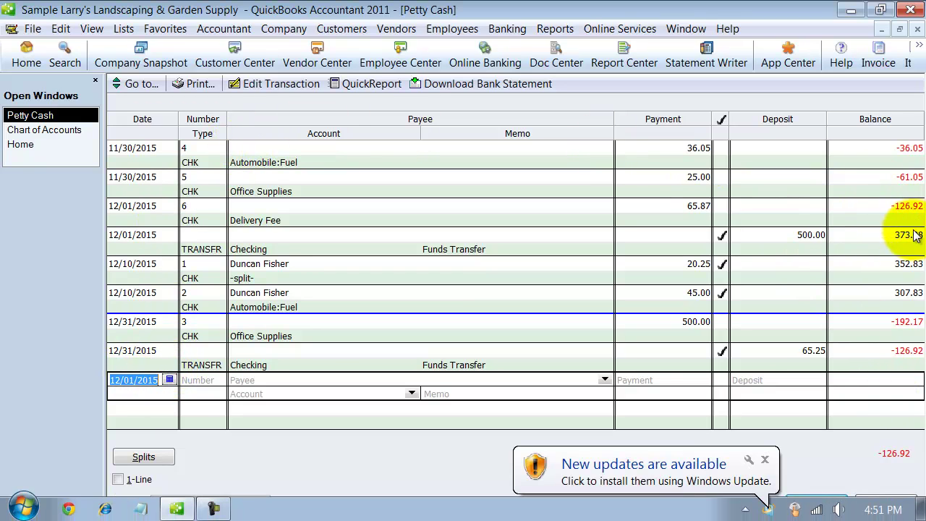
click(765, 460)
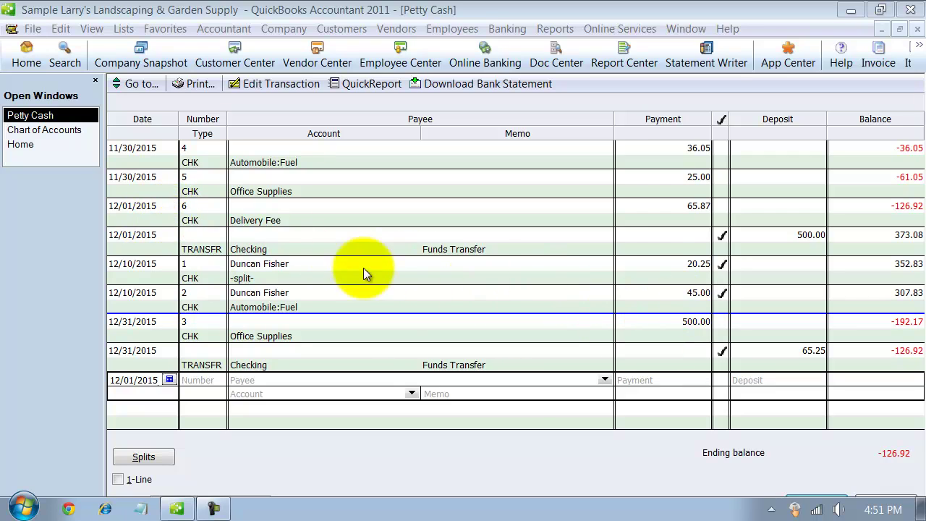
- Record a 126.92 Petty Cash deposit from Owner's Equity:Owner's Contributions dated 12/01/2015
click(234, 395)
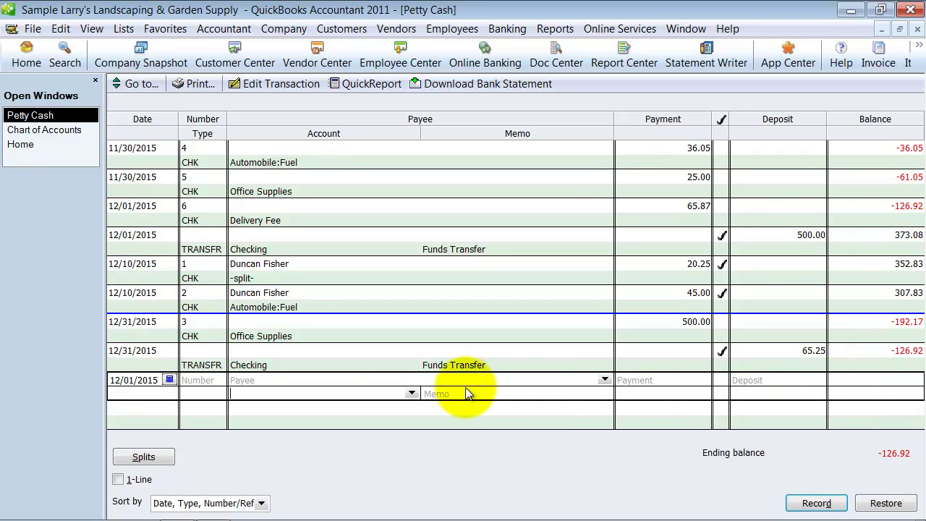
text(Owne)
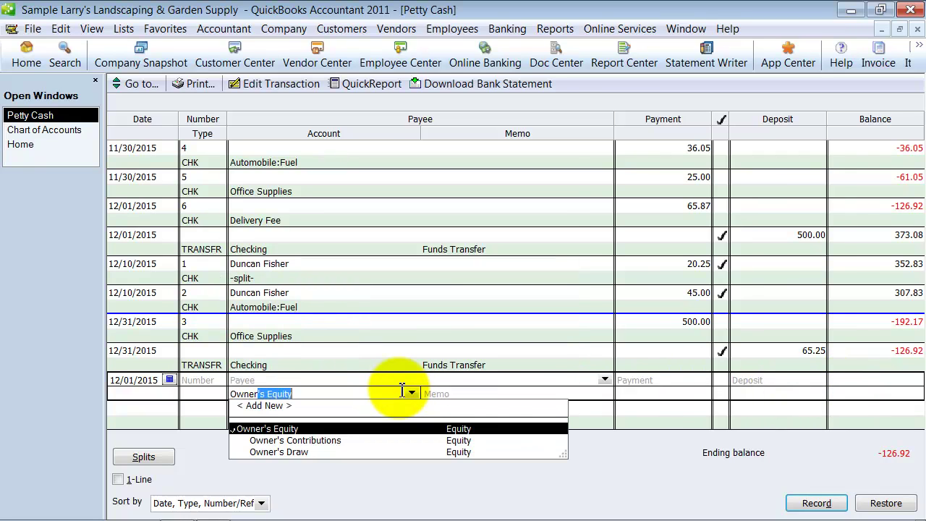
text(r)
key(Down)
key(Tab)
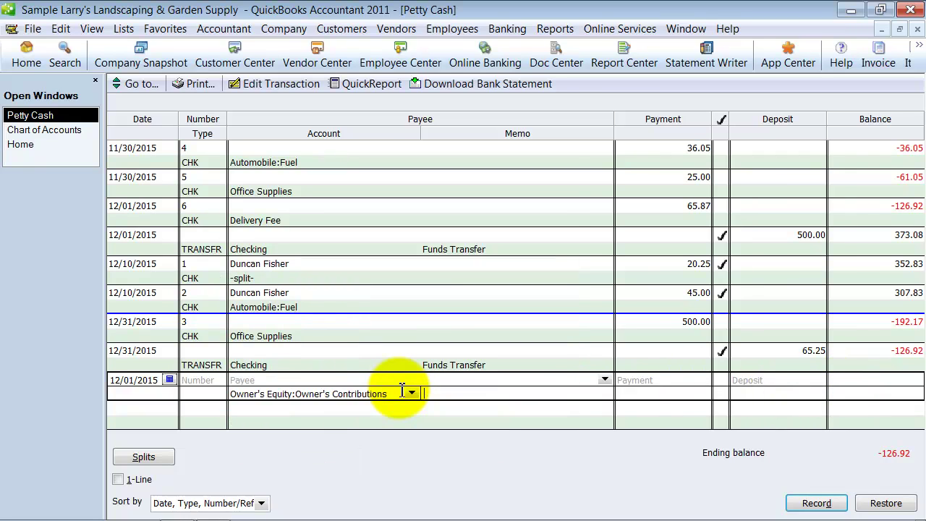
click(770, 380)
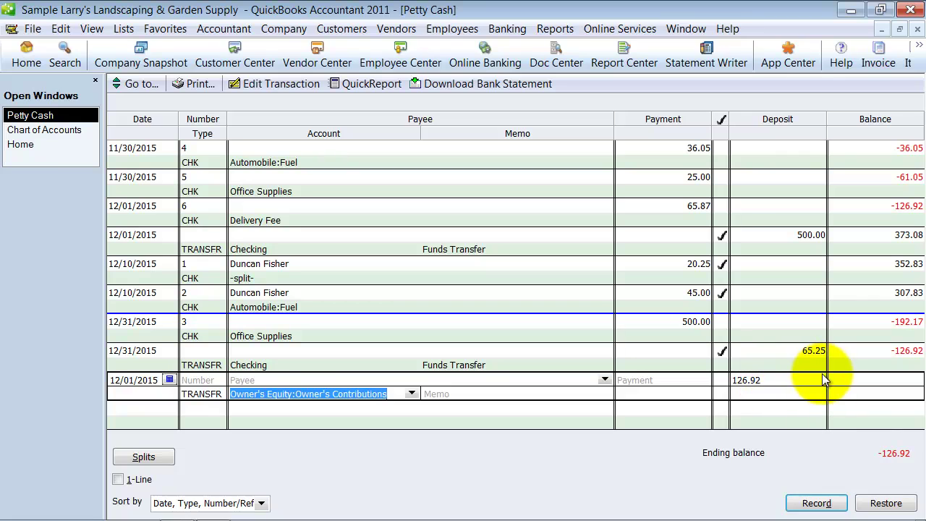
click(815, 505)
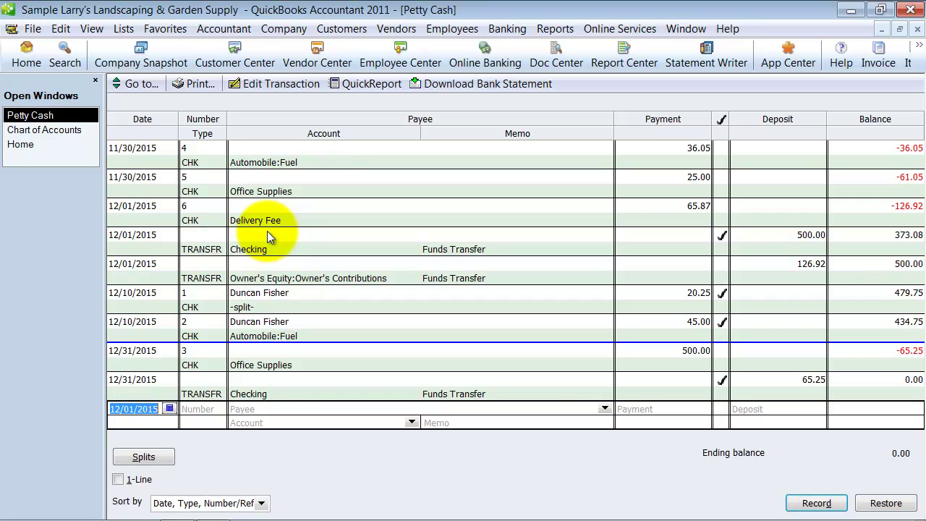
click(554, 29)
mouse_move(572, 141)
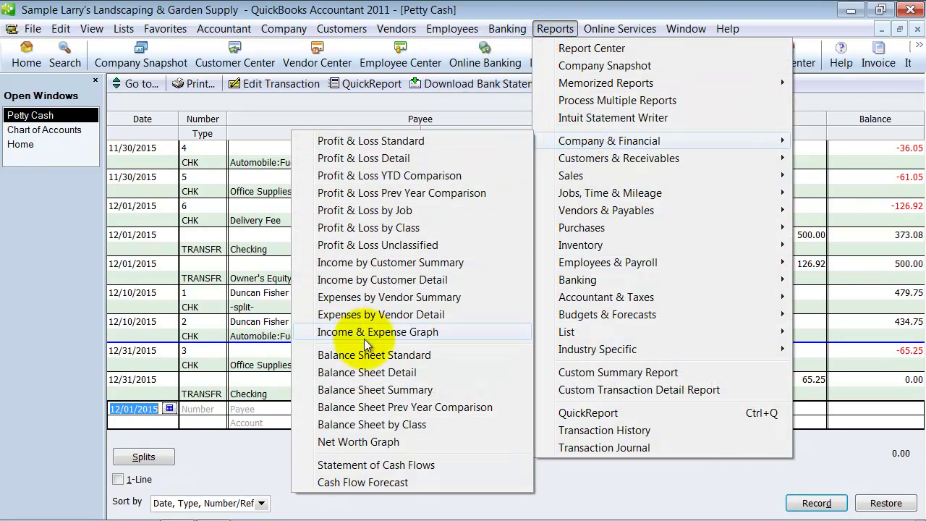
click(370, 355)
scroll(368, 331, down, 4)
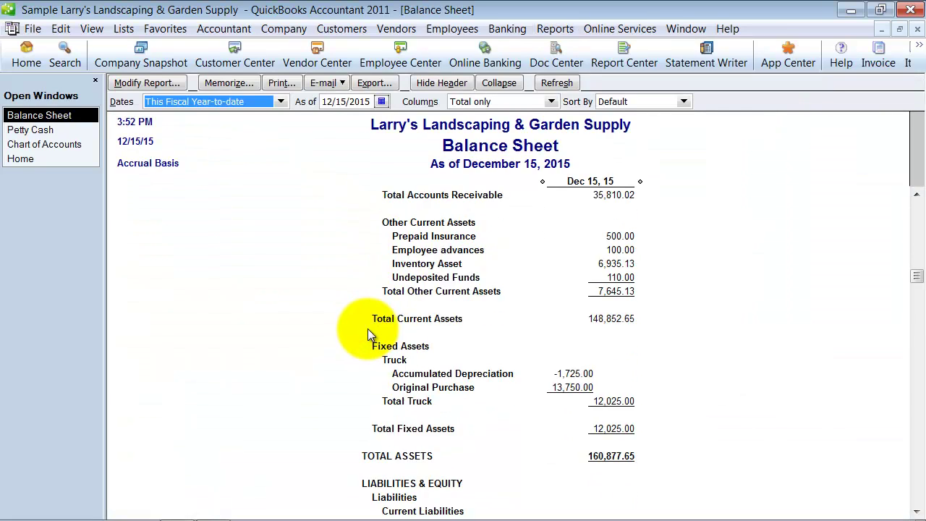
scroll(368, 328, down, 10)
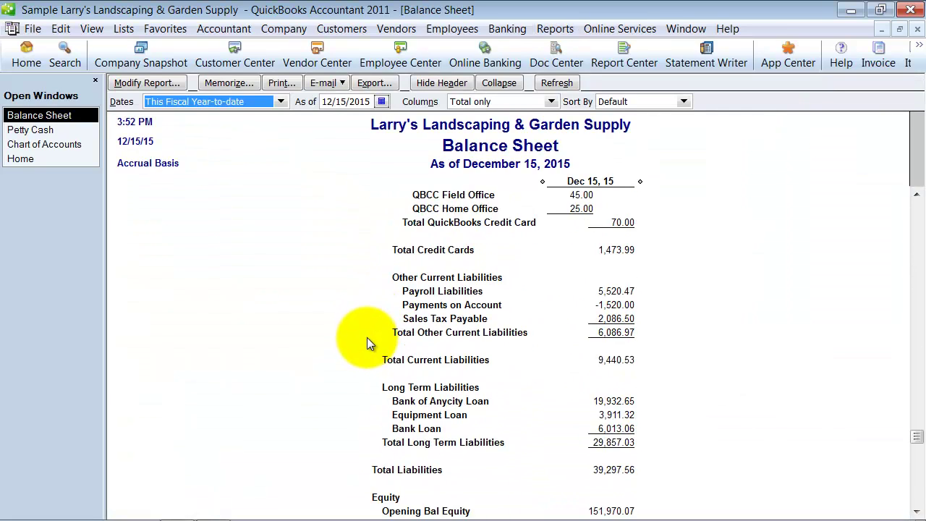
scroll(367, 337, down, 3)
click(586, 374)
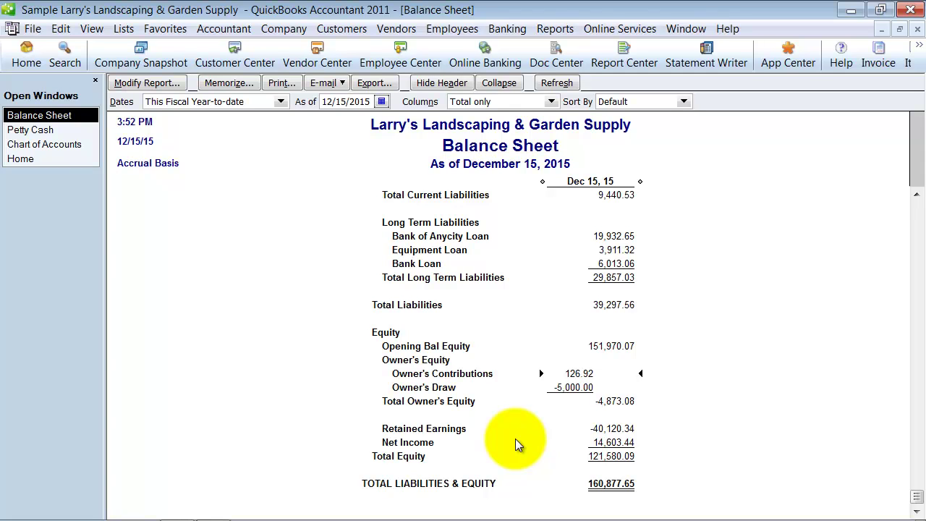
scroll(569, 369, up, 15)
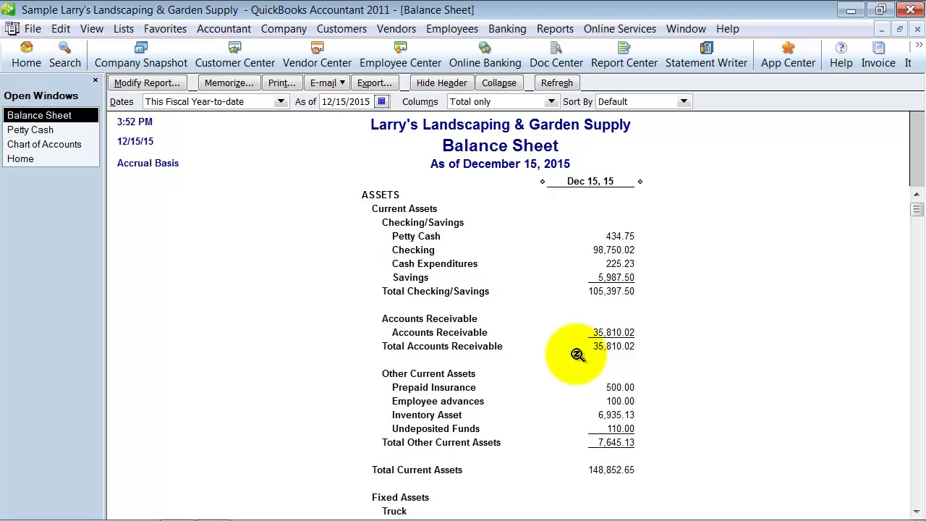
click(918, 29)
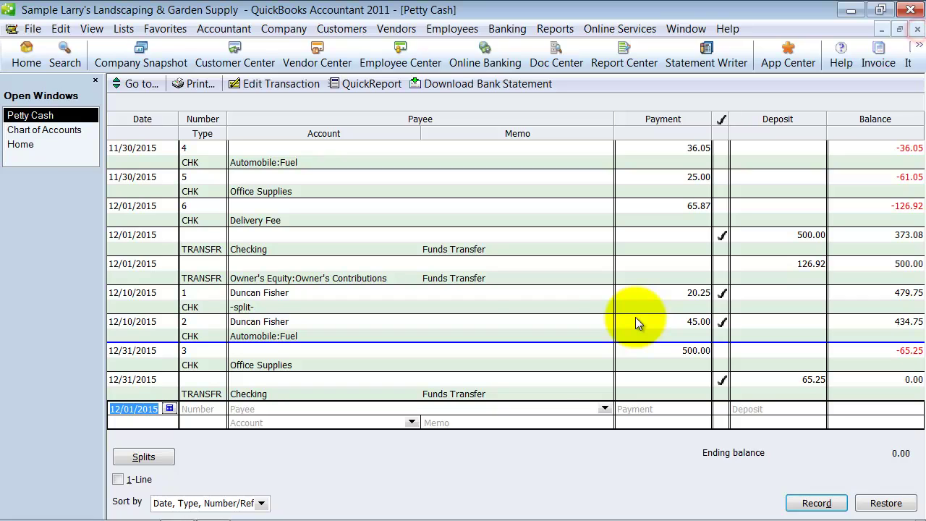